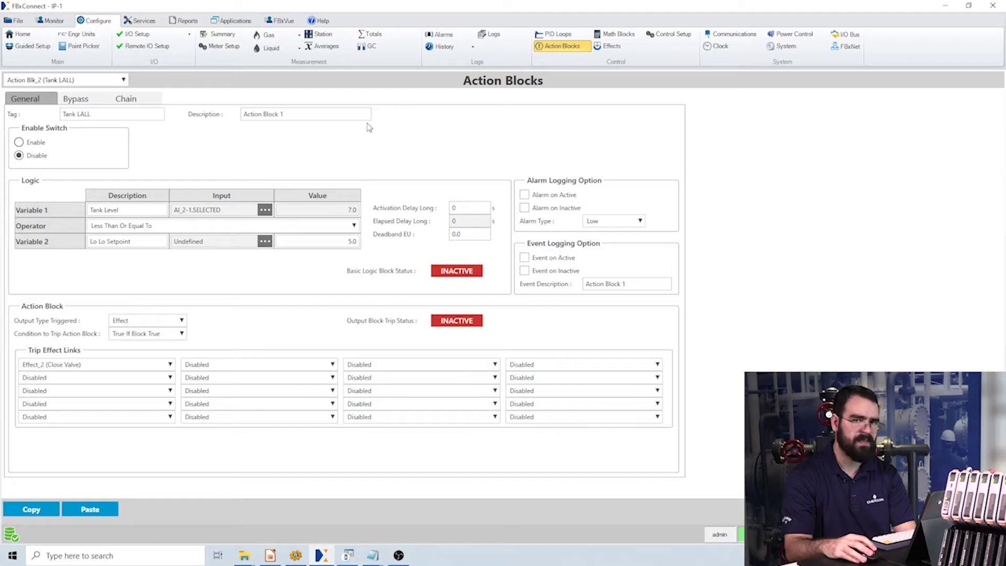
# Step: Open the Action Blk selector to list the available action blocks from Action Blk_2 (Tank LALL)
pyautogui.click(96, 80)
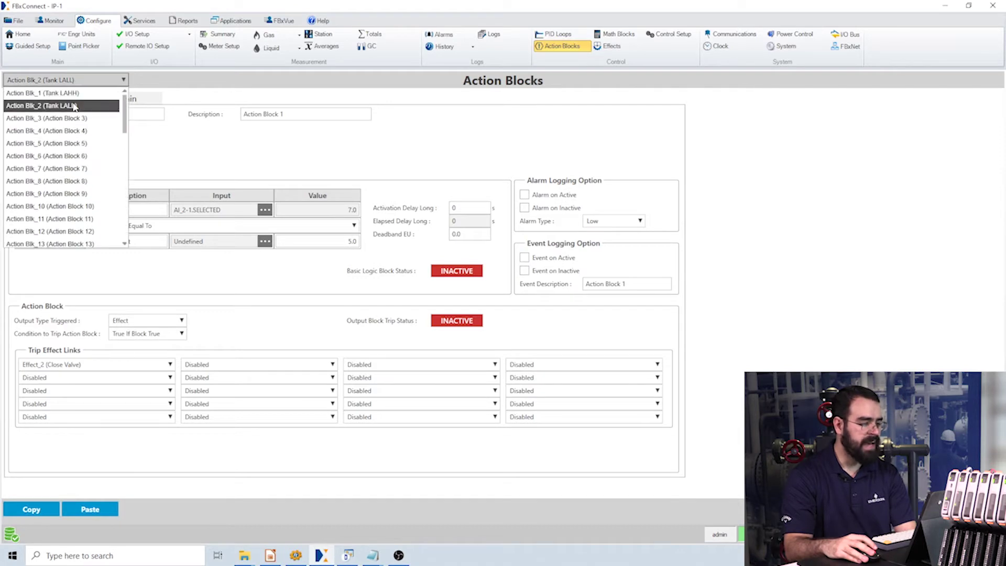
# Step: Switch to Action Blk_1 (Tank LAHH) and view the Effect_1 (Open Valve) settings
pyautogui.click(99, 94)
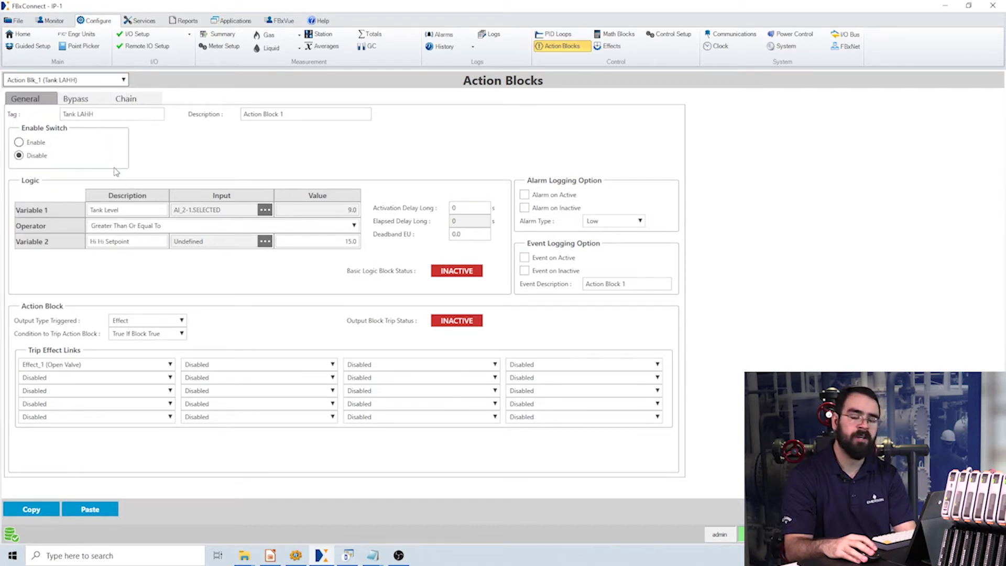
pyautogui.click(604, 54)
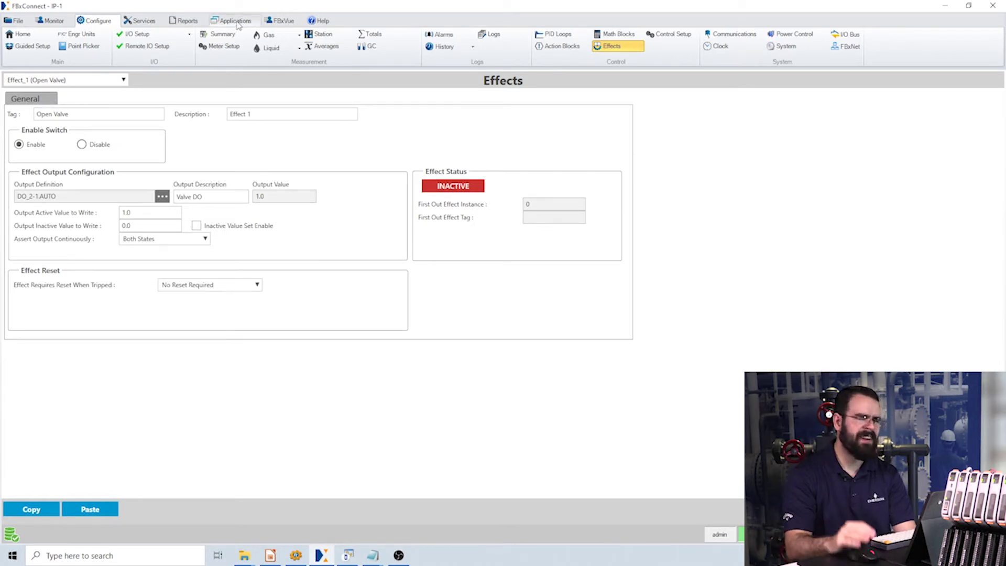
pyautogui.click(237, 24)
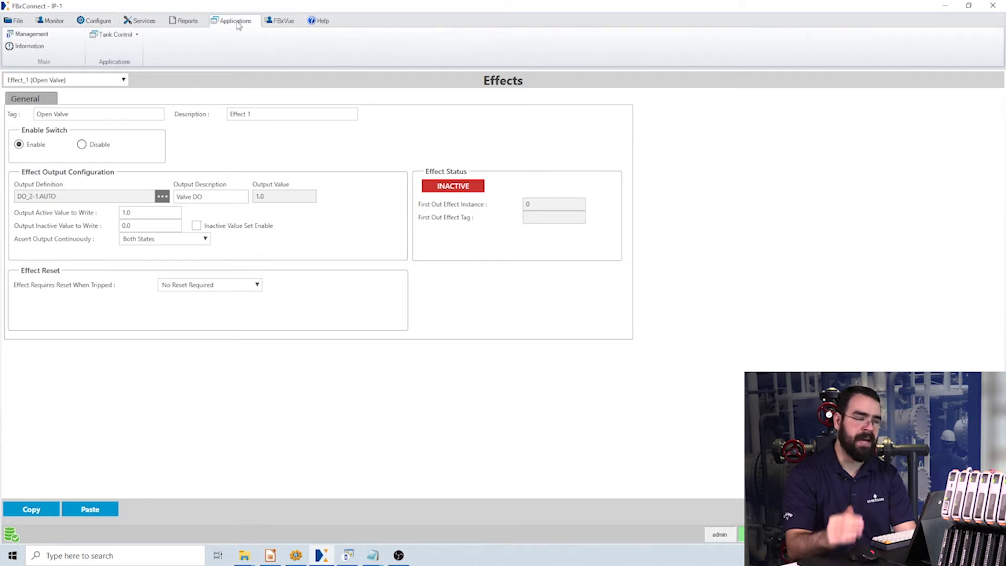
# Step: Open the Tank Control application page for Tank_1 and enable the tank
pyautogui.click(115, 36)
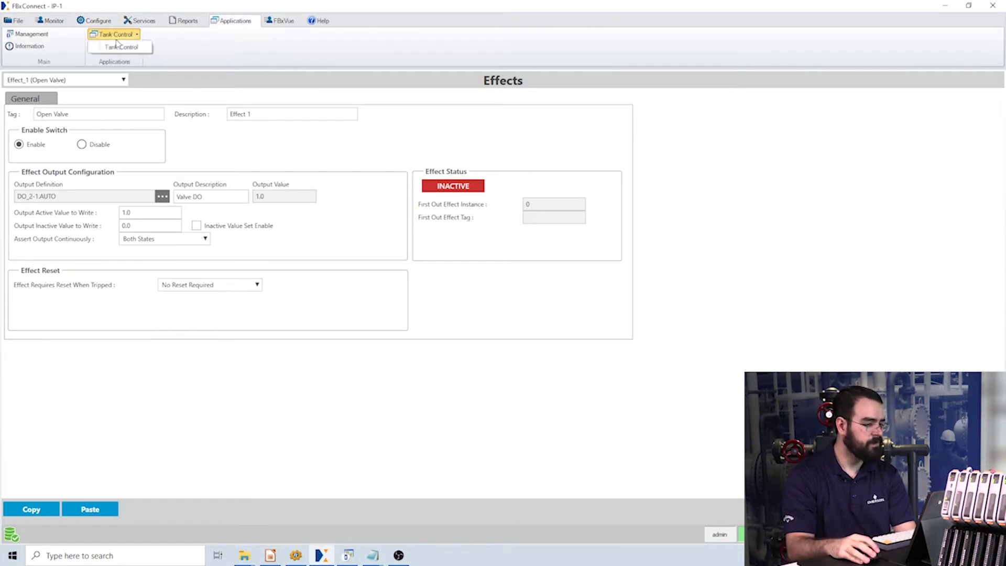
pyautogui.click(96, 21)
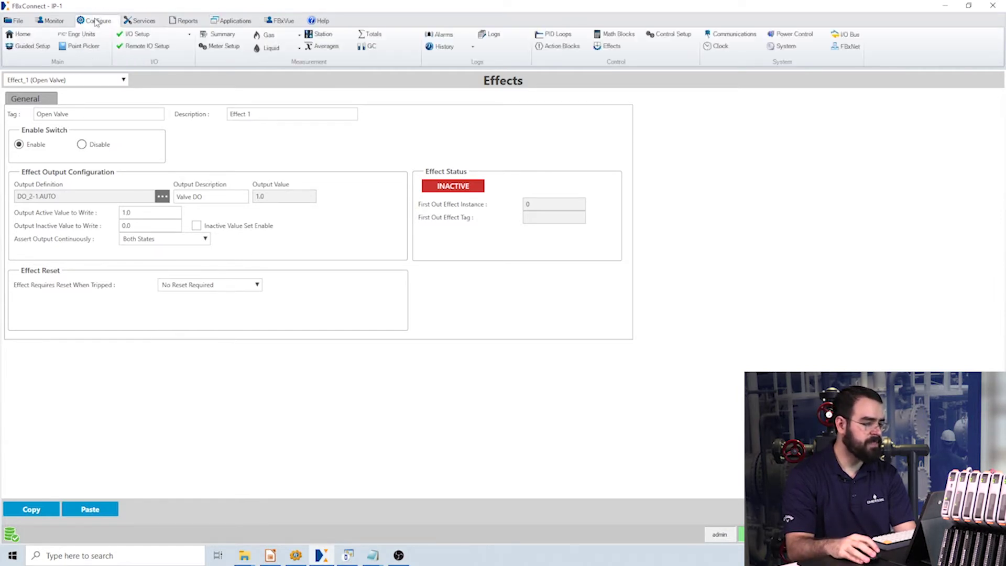
pyautogui.click(235, 22)
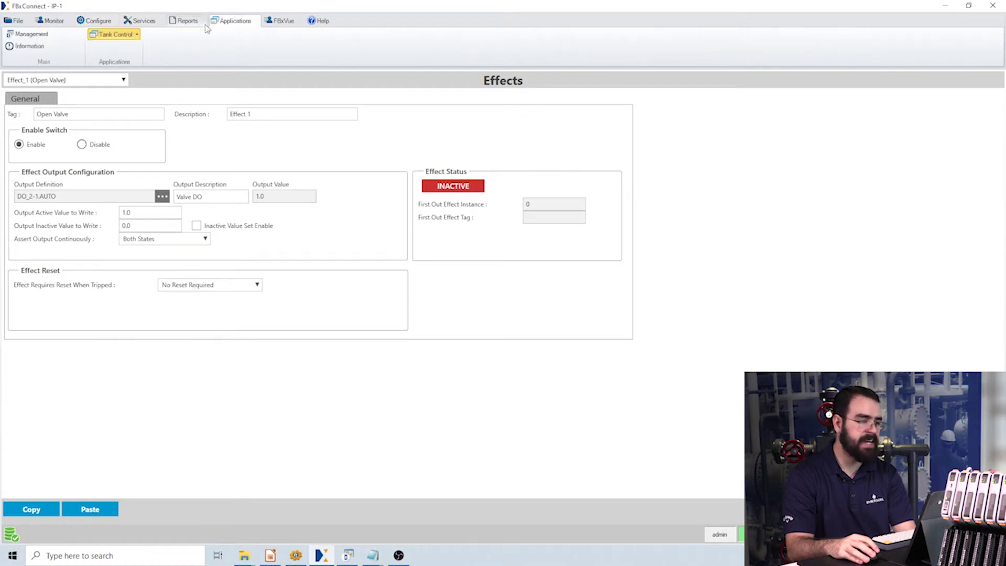
pyautogui.click(114, 36)
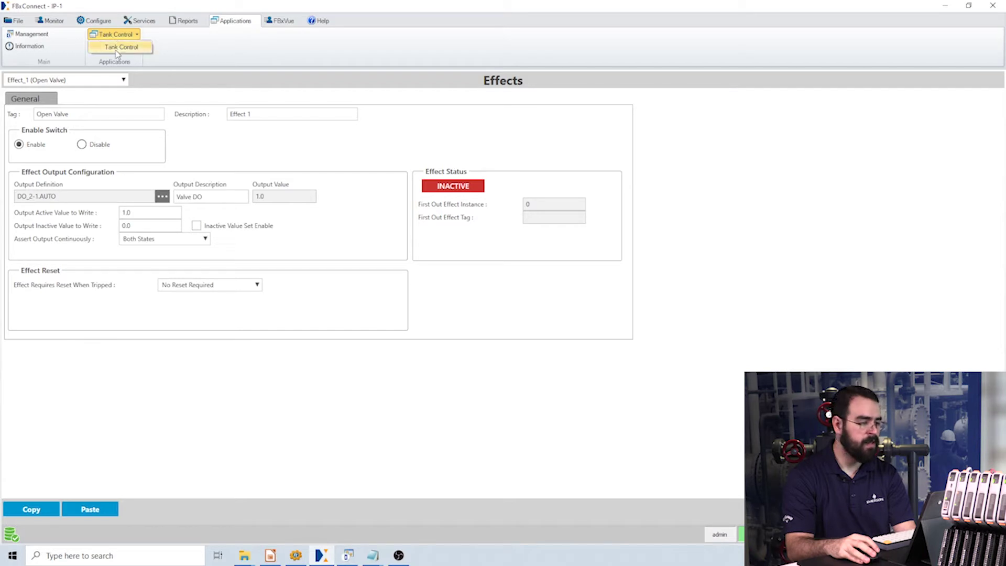
pyautogui.click(117, 50)
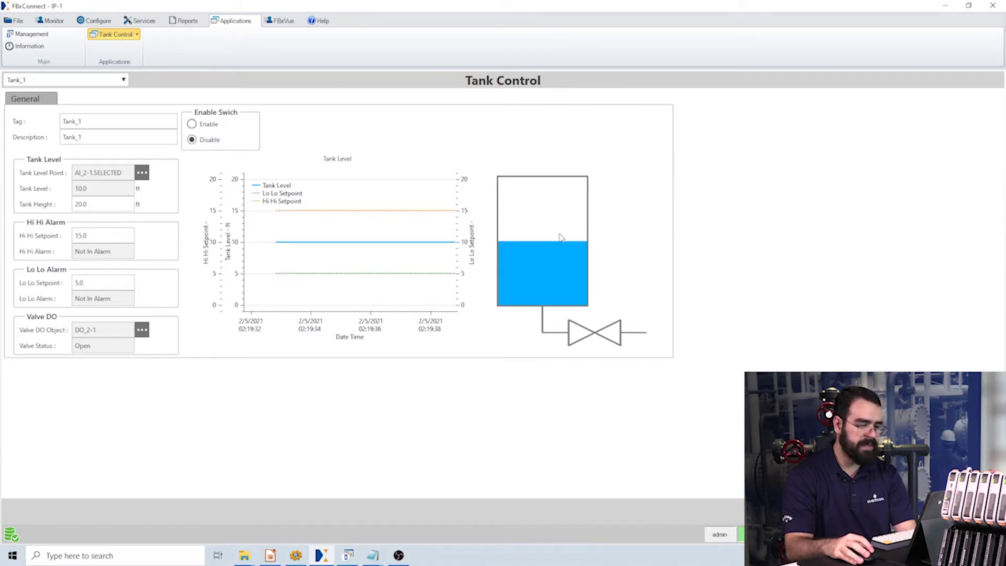
pyautogui.click(192, 124)
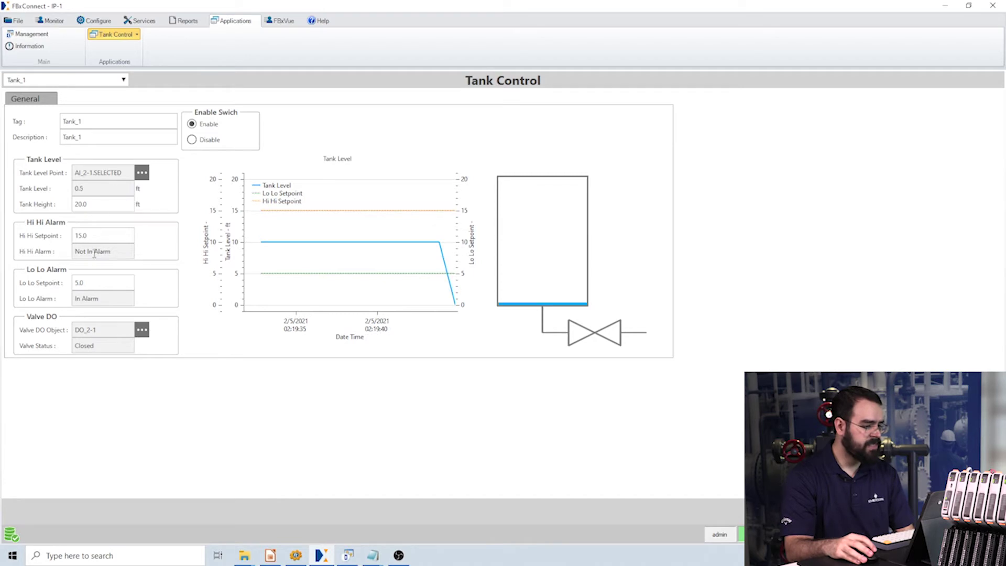
# Step: Inspect Tank_1's Hi Hi 15.0 and Lo Lo 5.0 setpoints and Lo Lo Alarm status, then browse level points
pyautogui.doubleClick(105, 234)
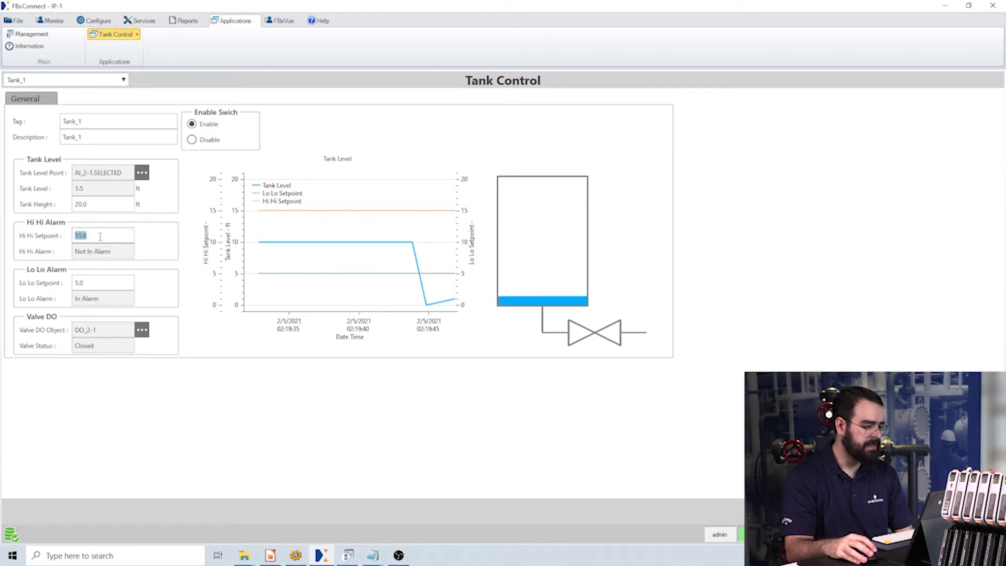
pyautogui.doubleClick(98, 279)
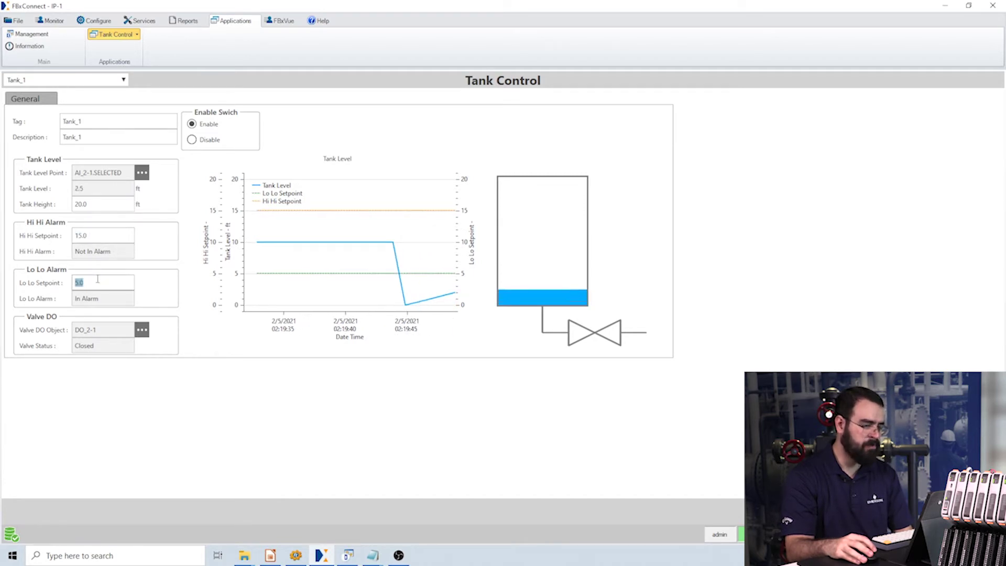
pyautogui.hotkey('shift', 'Tab')
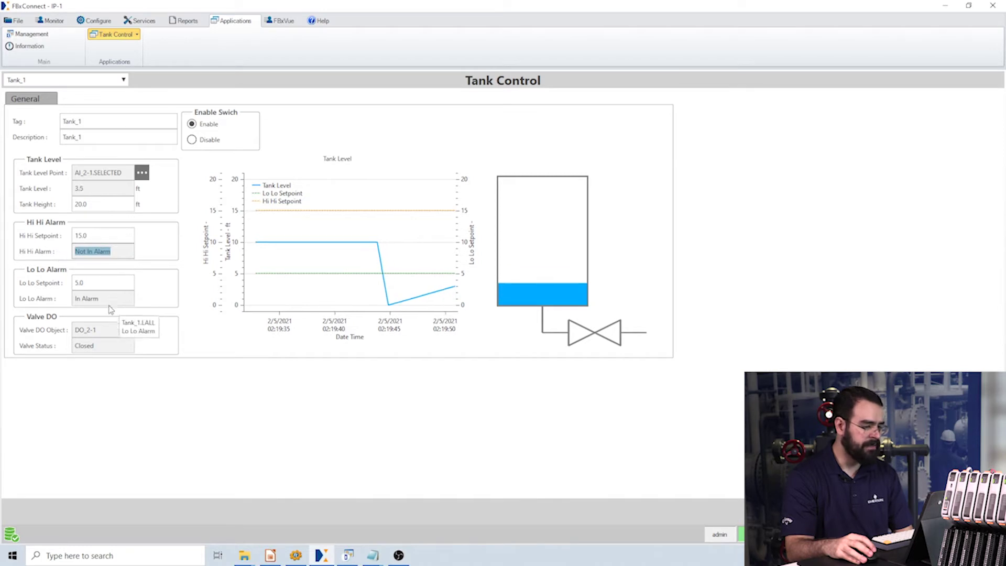
pyautogui.doubleClick(102, 299)
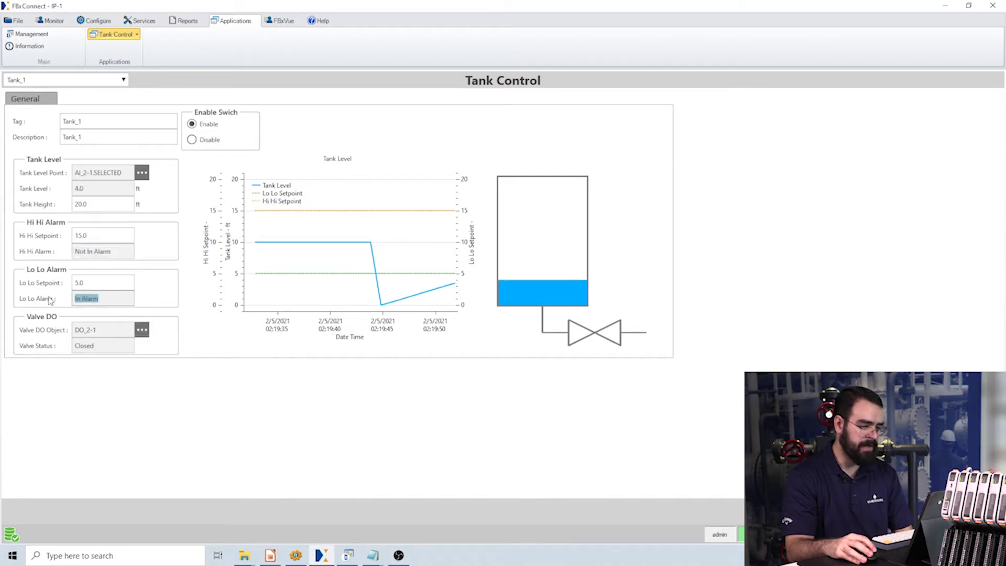
pyautogui.click(104, 300)
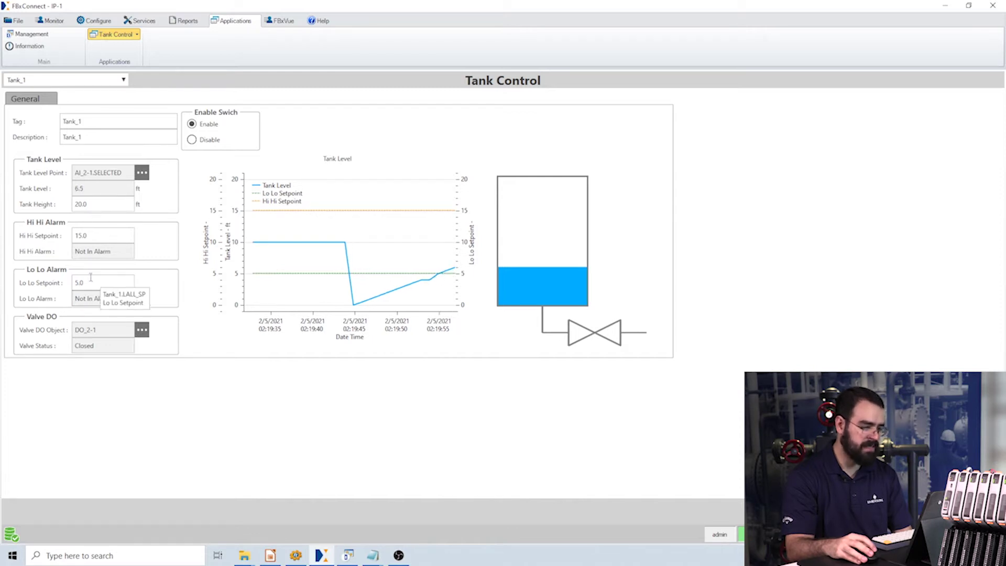
pyautogui.tripleClick(104, 299)
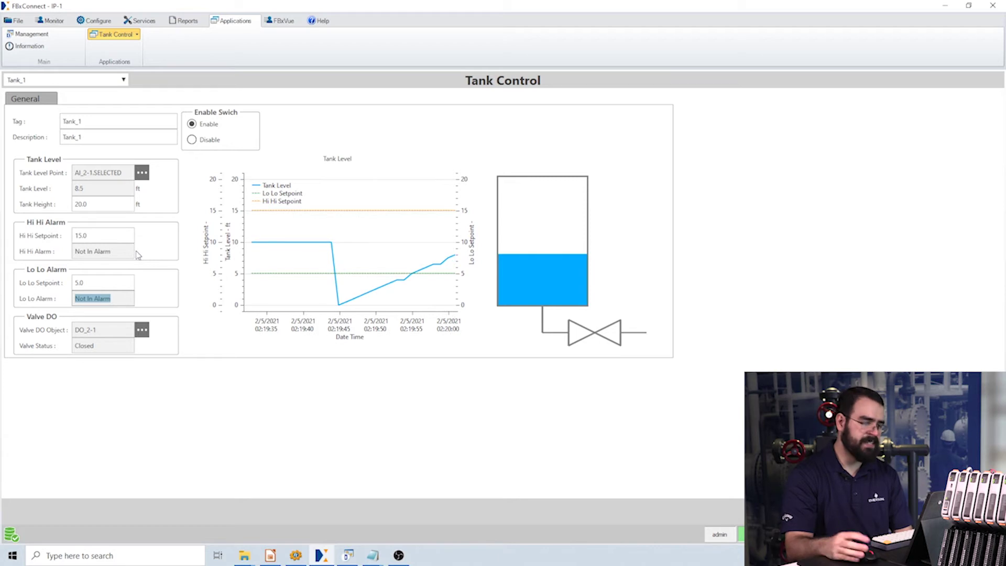
pyautogui.click(142, 172)
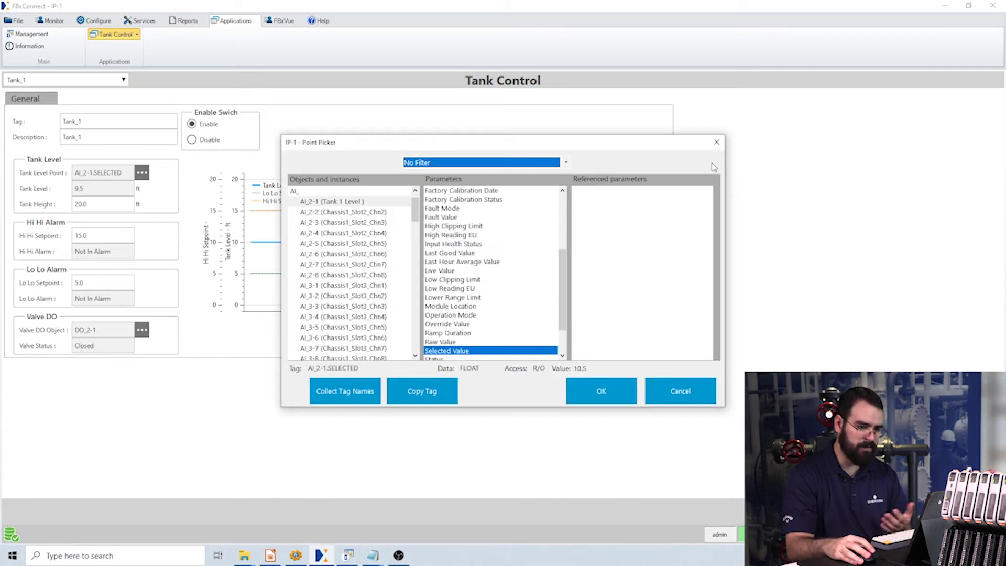
pyautogui.click(716, 142)
pyautogui.click(88, 236)
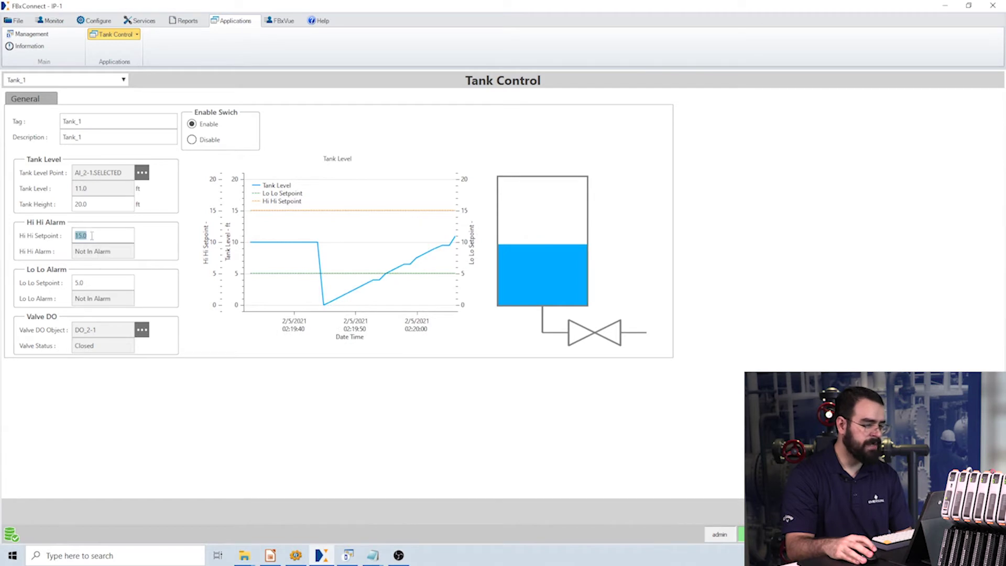
pyautogui.click(99, 283)
pyautogui.click(141, 329)
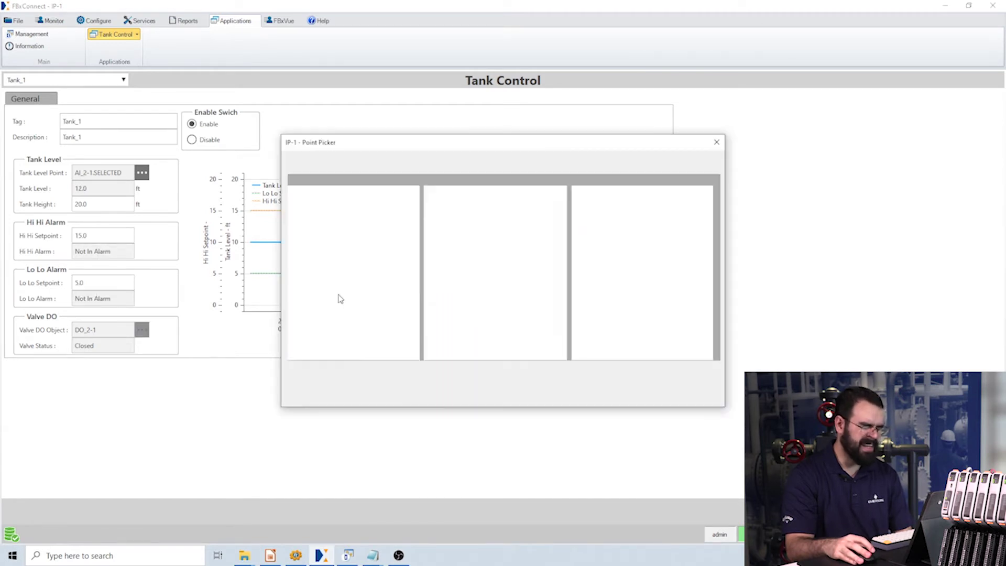
pyautogui.click(716, 141)
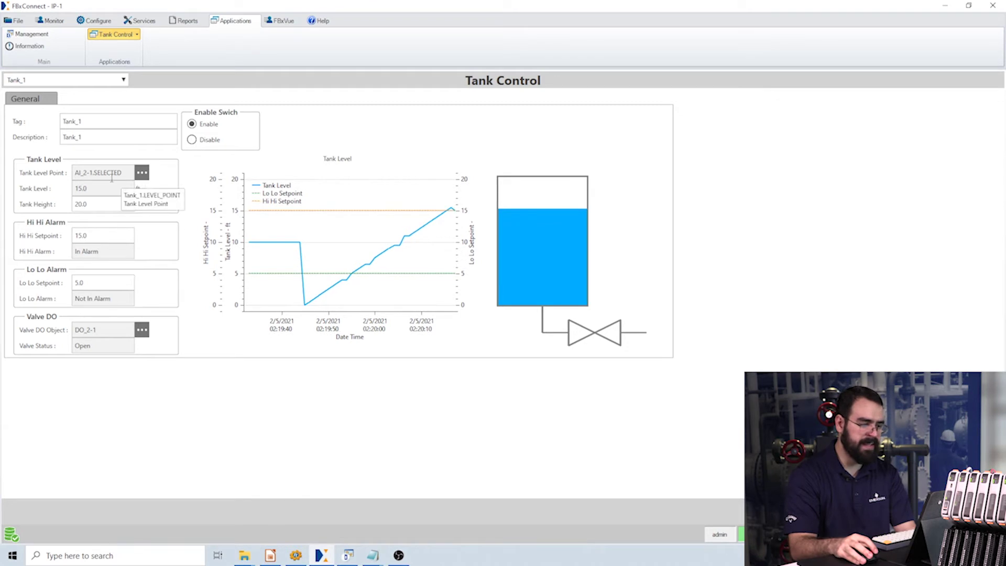
# Step: Check Tank_1's 15.0/5.0 setpoints and Open valve status while its level trends live
pyautogui.doubleClick(100, 236)
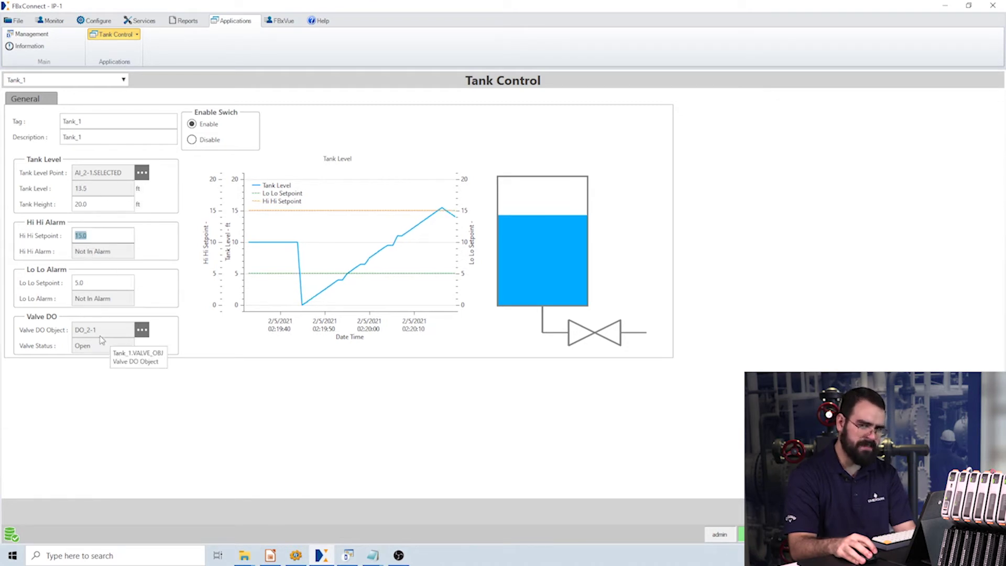
pyautogui.doubleClick(100, 282)
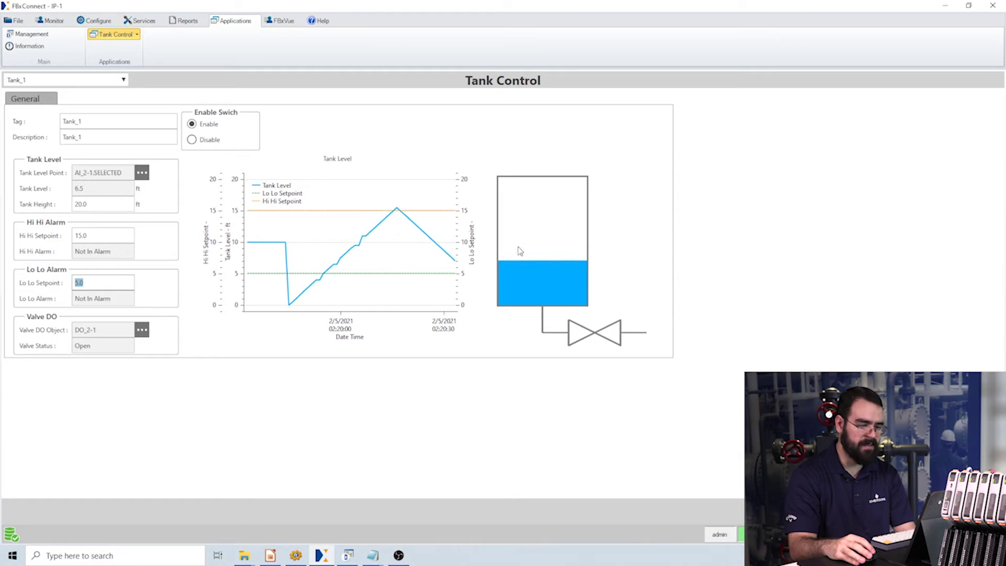
pyautogui.doubleClick(82, 346)
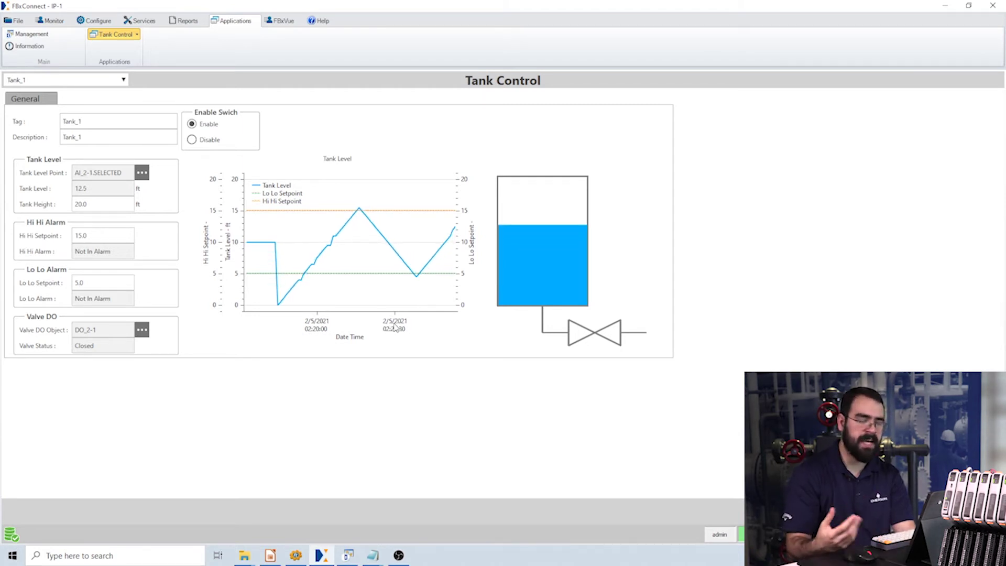
pyautogui.click(87, 82)
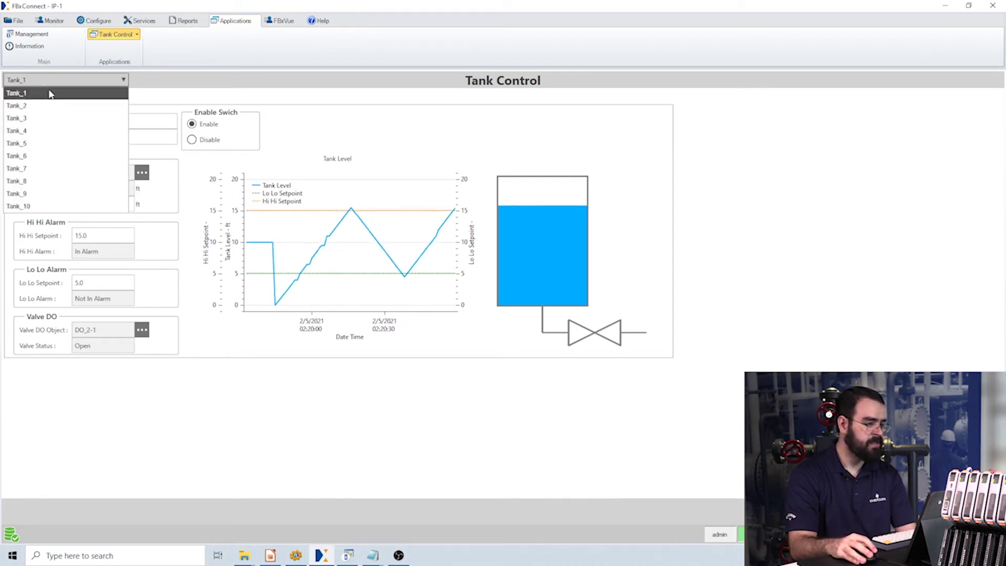
# Step: Switch to Tank_2 and assign AI_2-2.SELECTED as its Tank Level Point
pyautogui.click(41, 106)
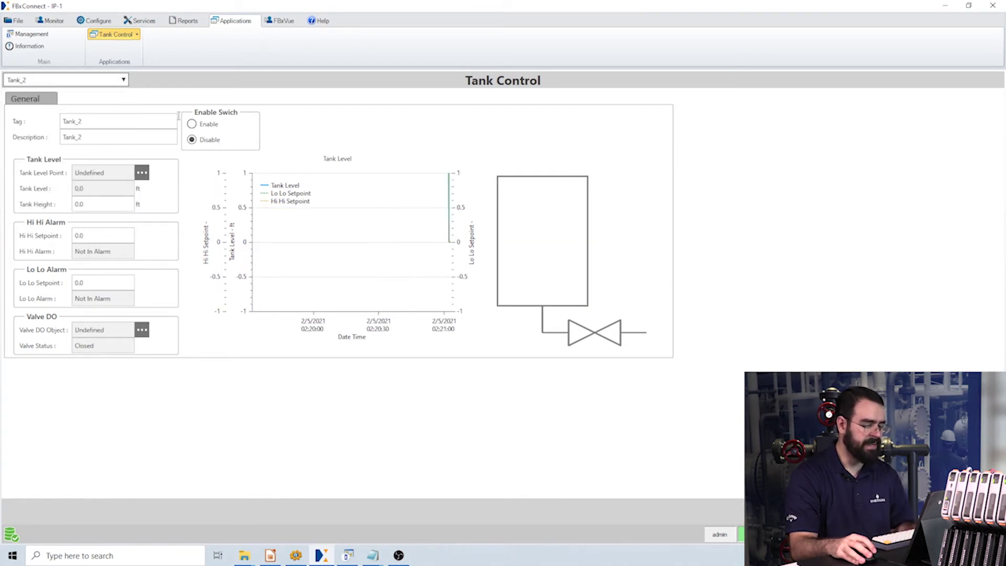
pyautogui.click(141, 173)
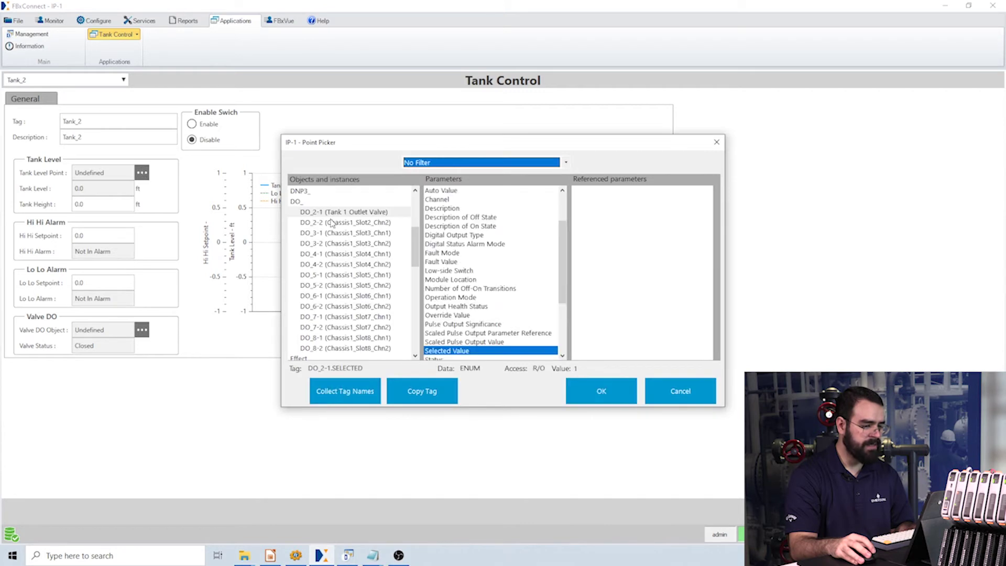
pyautogui.scroll(-2, 301, 217)
pyautogui.scroll(2, 298, 216)
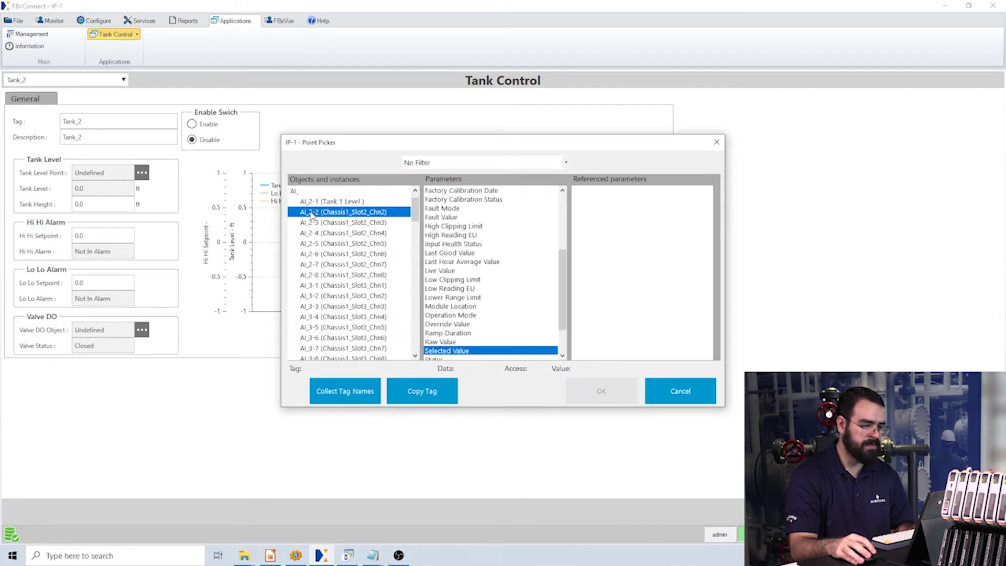
pyautogui.click(310, 212)
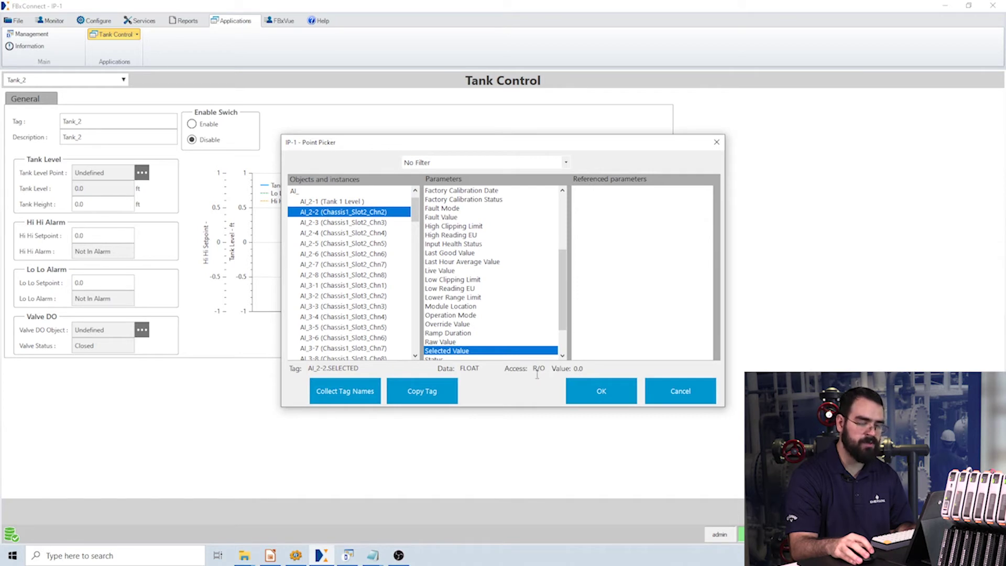
pyautogui.click(601, 391)
pyautogui.doubleClick(92, 205)
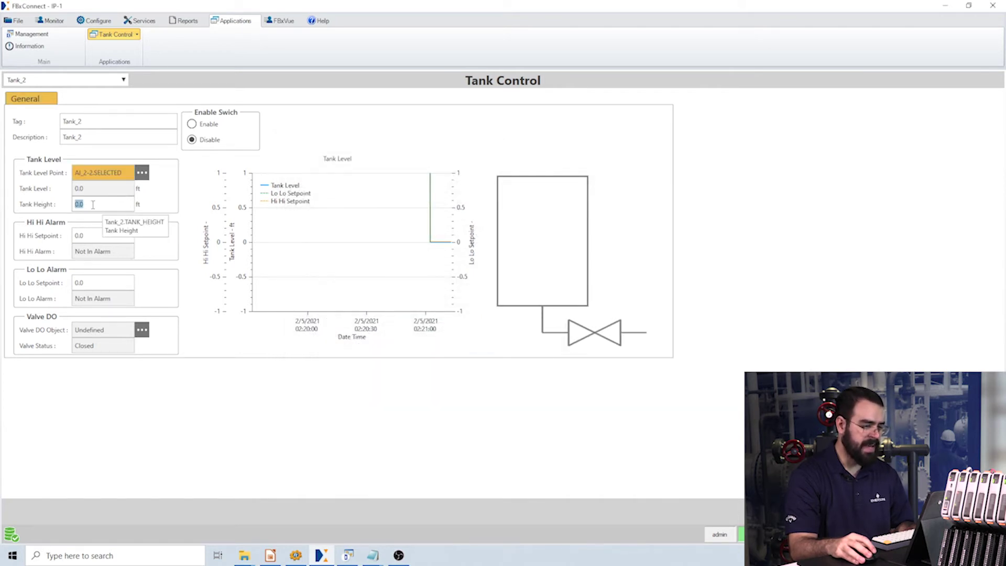
# Step: Set Tank_2's height to 50 ft, Hi Hi setpoint to 45 and Lo Lo setpoint to 5
pyautogui.write('50')
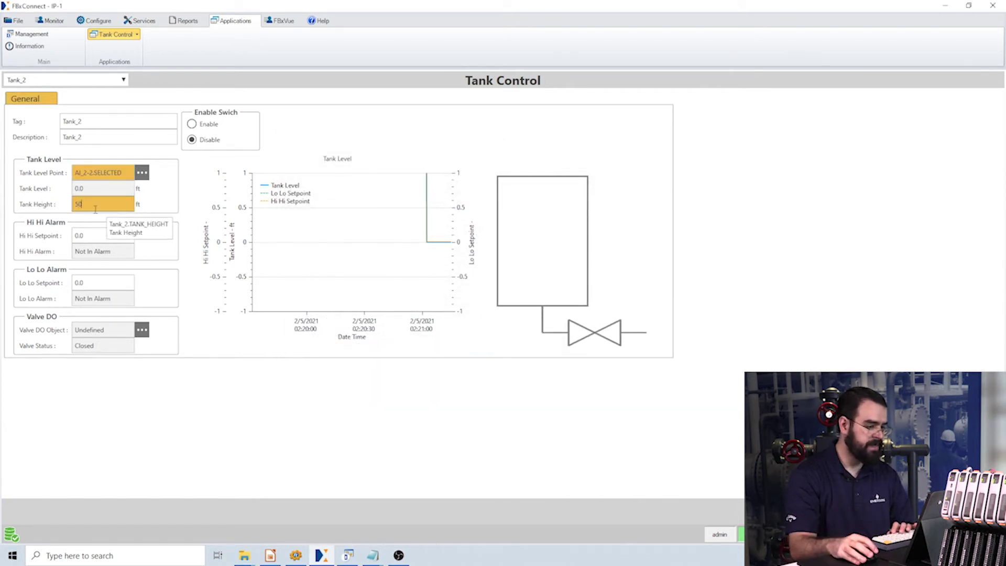
pyautogui.press('Return')
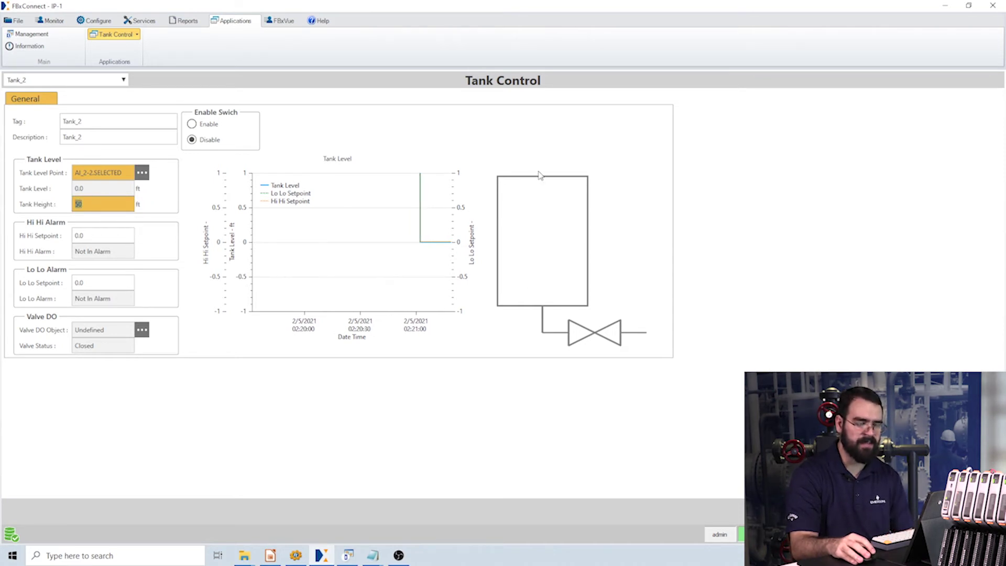
pyautogui.click(106, 235)
pyautogui.write('45')
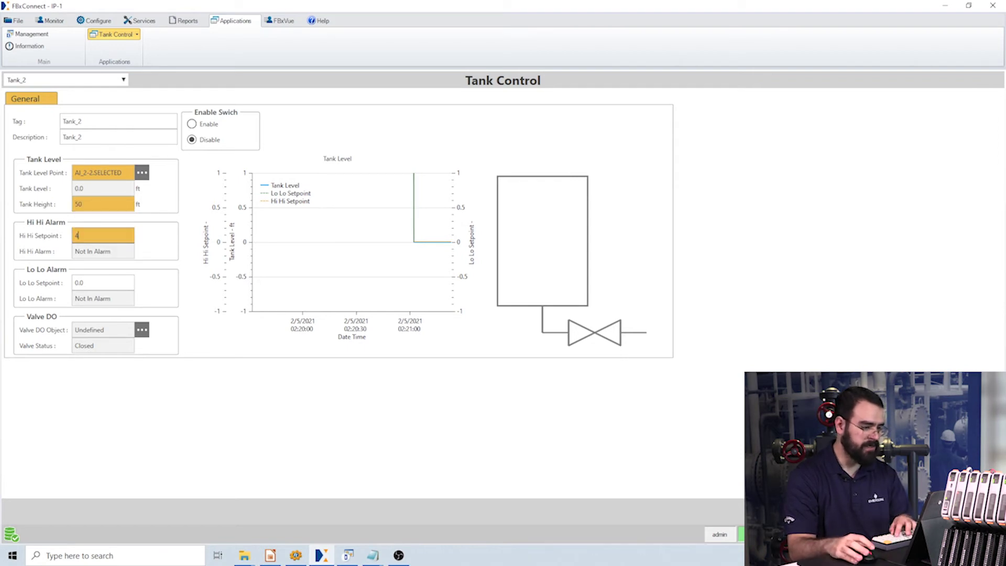
pyautogui.click(97, 285)
pyautogui.write('5')
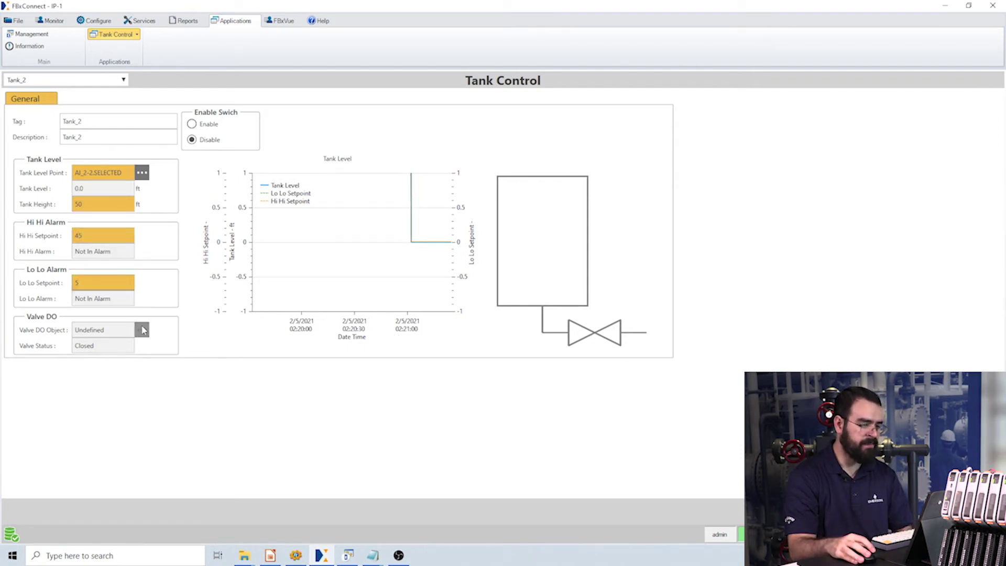
# Step: Assign DO_2-2 as Tank_2's valve output and enable the tank
pyautogui.click(142, 329)
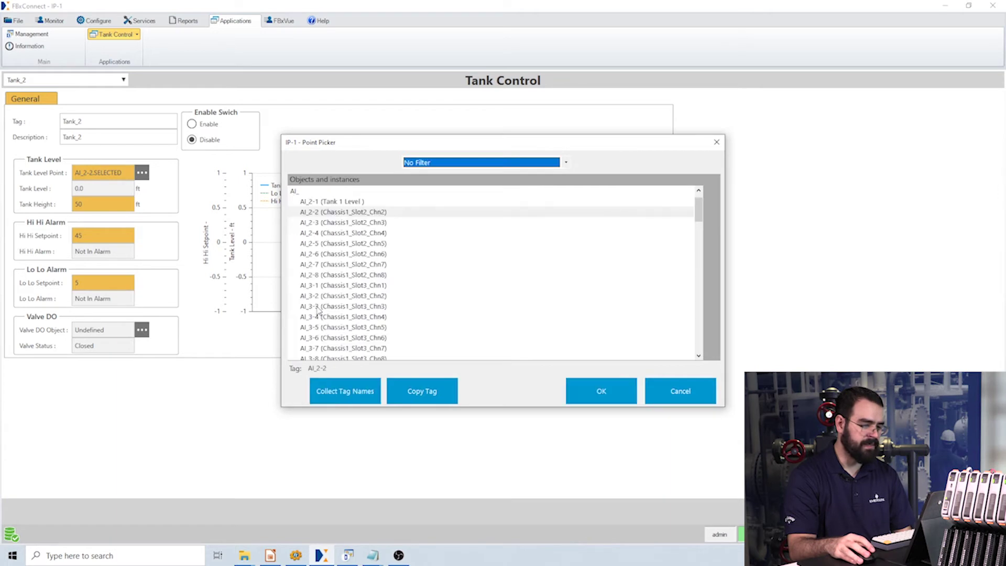
pyautogui.doubleClick(296, 317)
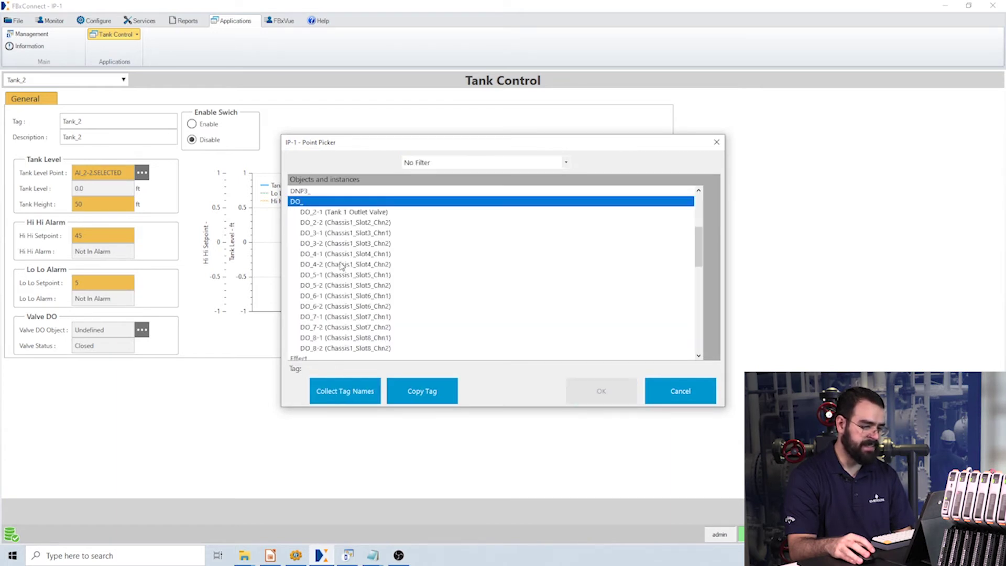
pyautogui.click(326, 224)
pyautogui.click(601, 391)
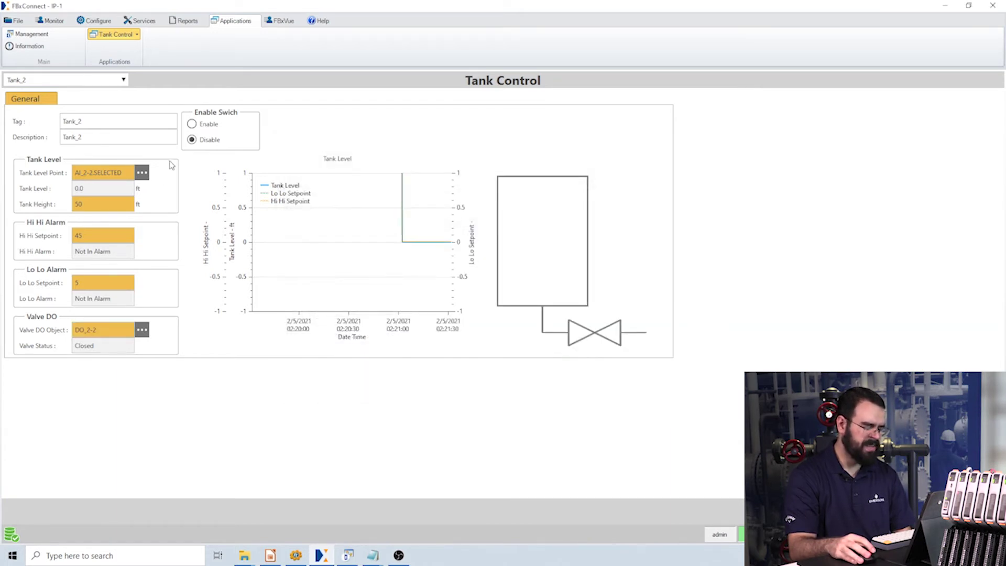
pyautogui.click(192, 125)
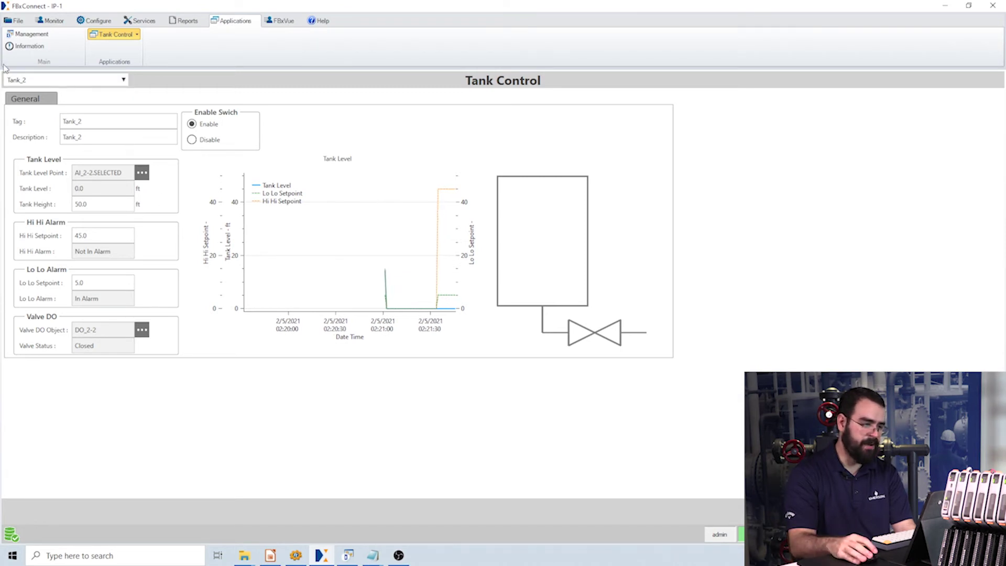
# Step: Switch the Tank Control page back to Tank_1, then bring FBxDesigner forward
pyautogui.click(68, 79)
pyautogui.click(27, 92)
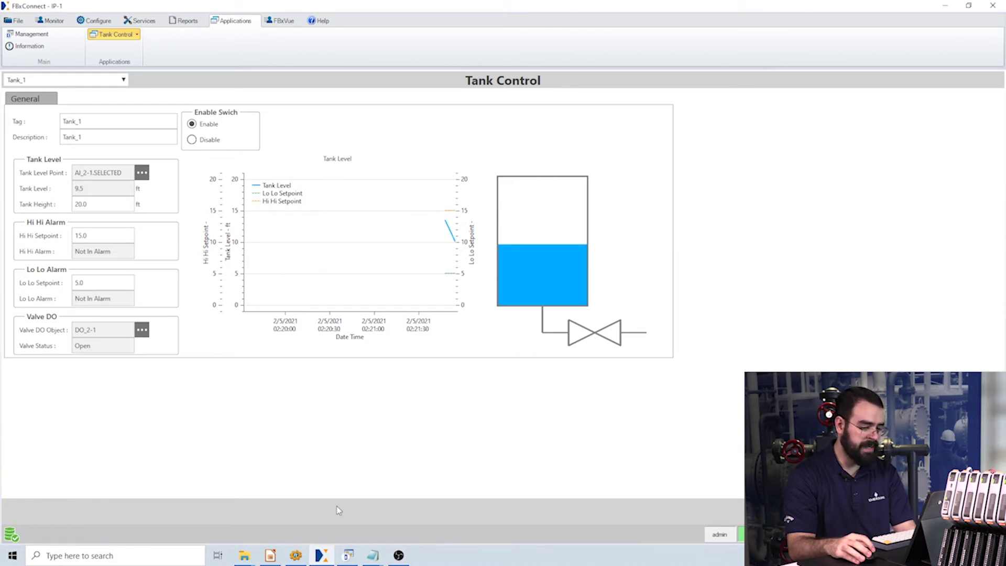
pyautogui.click(347, 557)
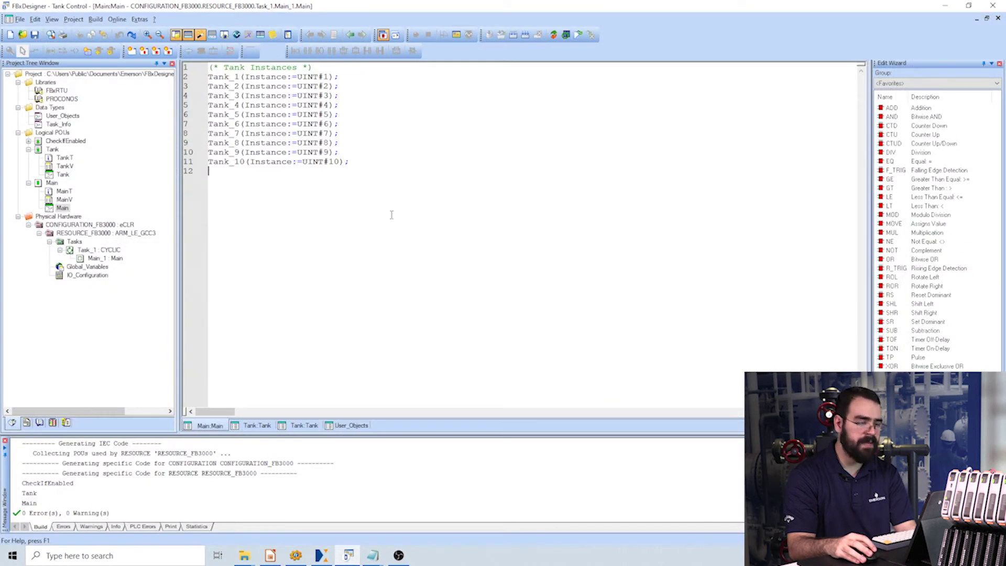
# Step: Review the Tank_1 through Tank_10 instance calls in Main, then open the Tank function block
pyautogui.click(234, 188)
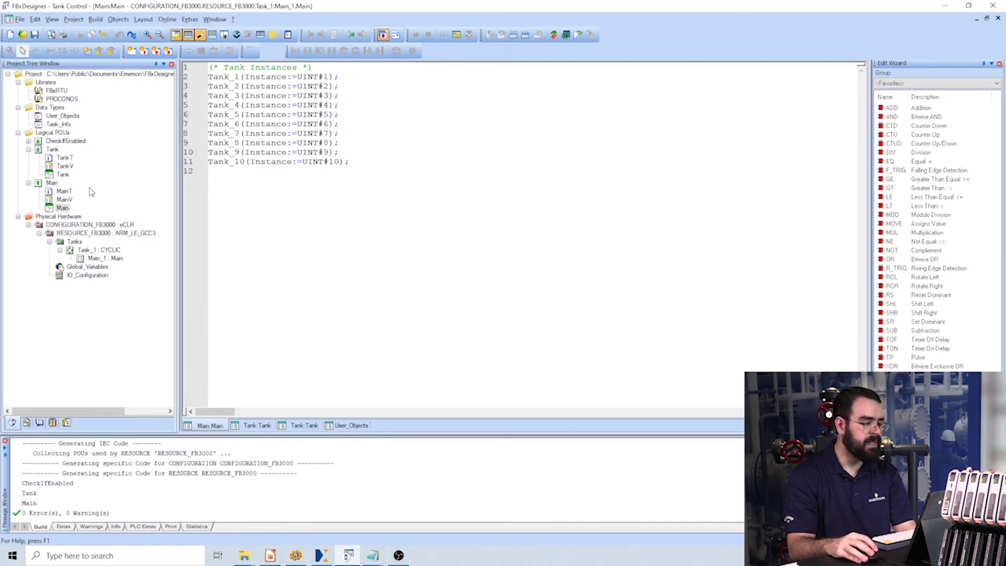
pyautogui.hotkey('shift', 'Up')
pyautogui.hotkey('shift', 'Up')
pyautogui.hotkey('shift', 'Up')
pyautogui.hotkey('shift', 'Up')
pyautogui.hotkey('shift', 'Up')
pyautogui.hotkey('shift', 'Up')
pyautogui.hotkey('shift', 'Up')
pyautogui.hotkey('shift', 'Up')
pyautogui.hotkey('shift', 'Up')
pyautogui.hotkey('shift', 'Up')
pyautogui.hotkey('shift', 'Up')
pyautogui.click(332, 184)
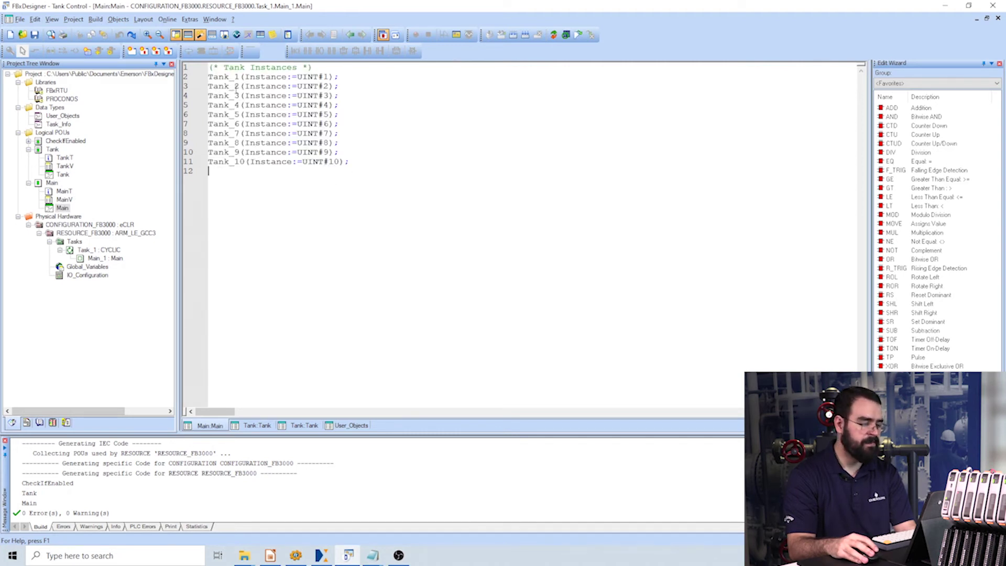
pyautogui.doubleClick(237, 77)
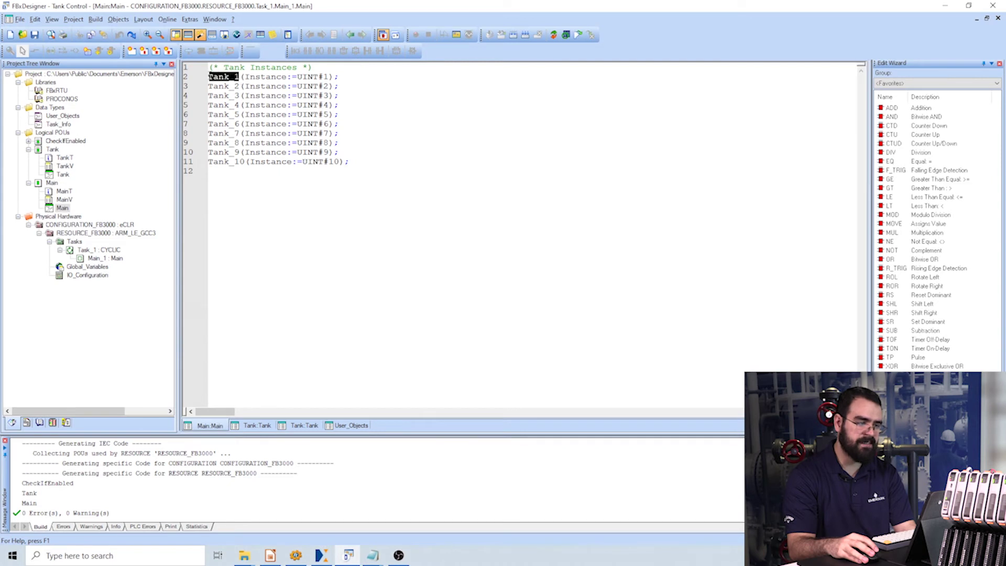
pyautogui.click(237, 77)
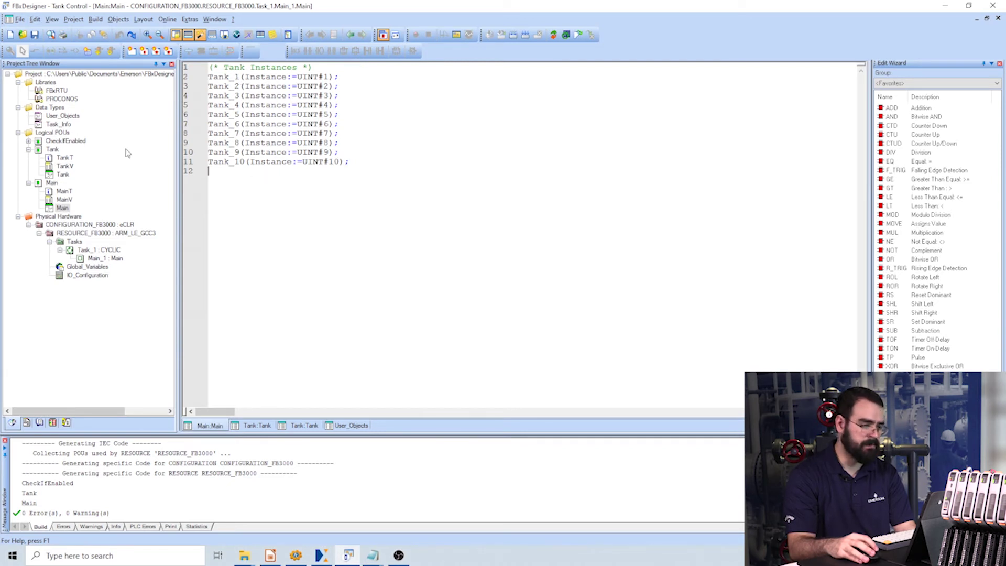
pyautogui.doubleClick(63, 174)
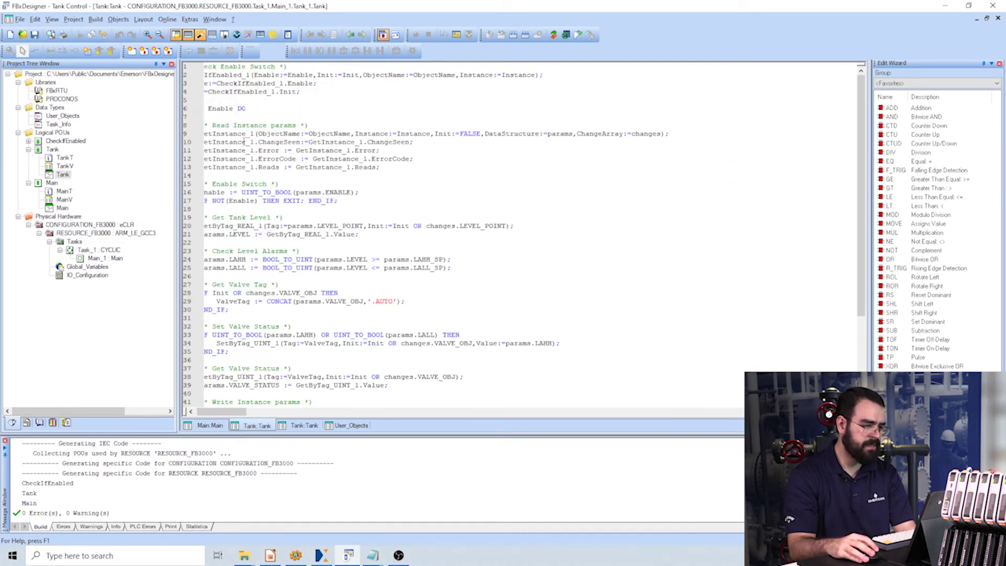
# Step: Enlarge the code, highlight the Check Enable Switch and Read Instance params blocks, then return to FBxConnect
pyautogui.click(148, 35)
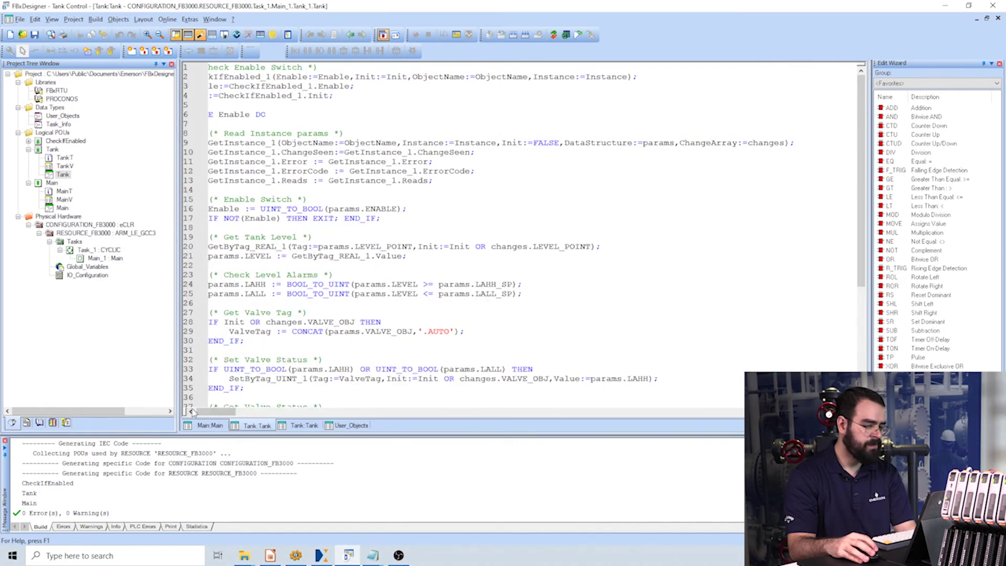
pyautogui.moveTo(203, 409); pyautogui.dragTo(195, 410)
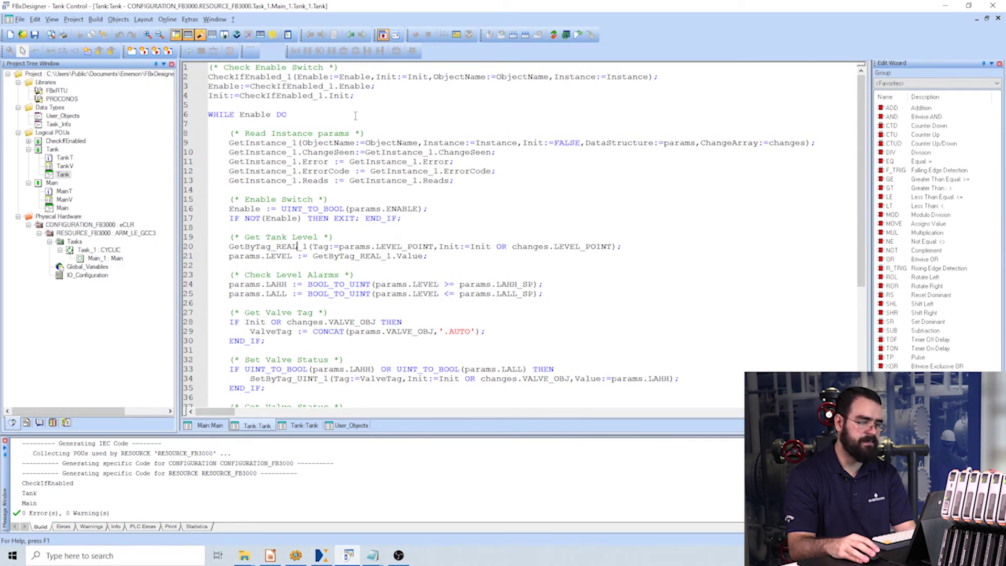
pyautogui.moveTo(208, 68); pyautogui.dragTo(359, 96)
pyautogui.hotkey('alt', 'Tab')
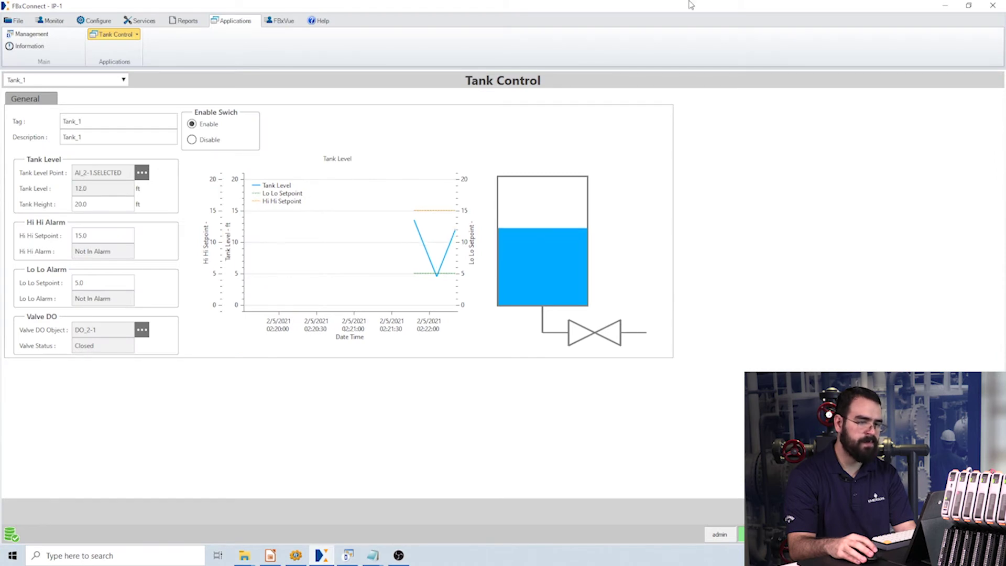
pyautogui.hotkey('alt', 'Tab')
pyautogui.click(423, 166)
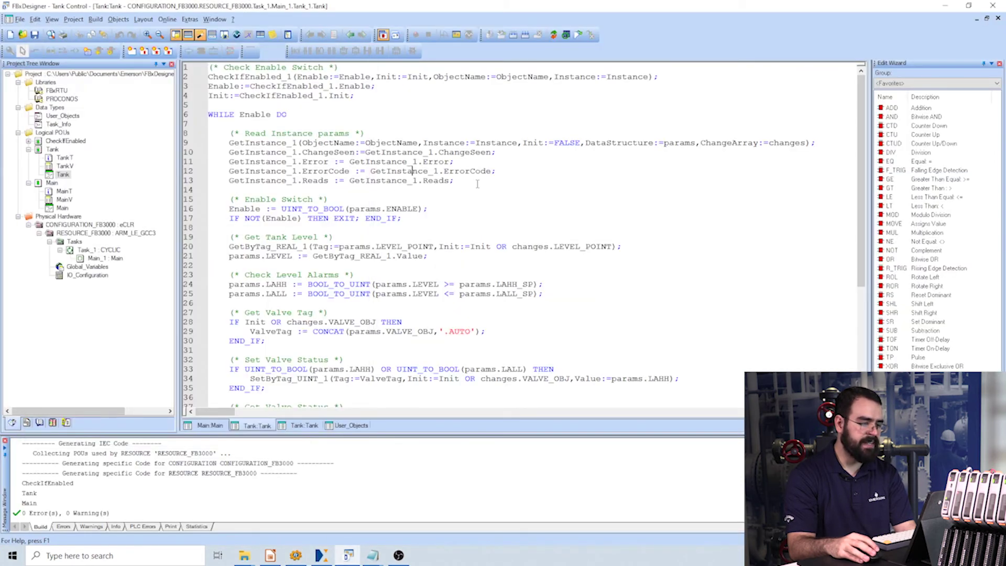
pyautogui.moveTo(209, 124); pyautogui.dragTo(453, 182)
pyautogui.click(404, 180)
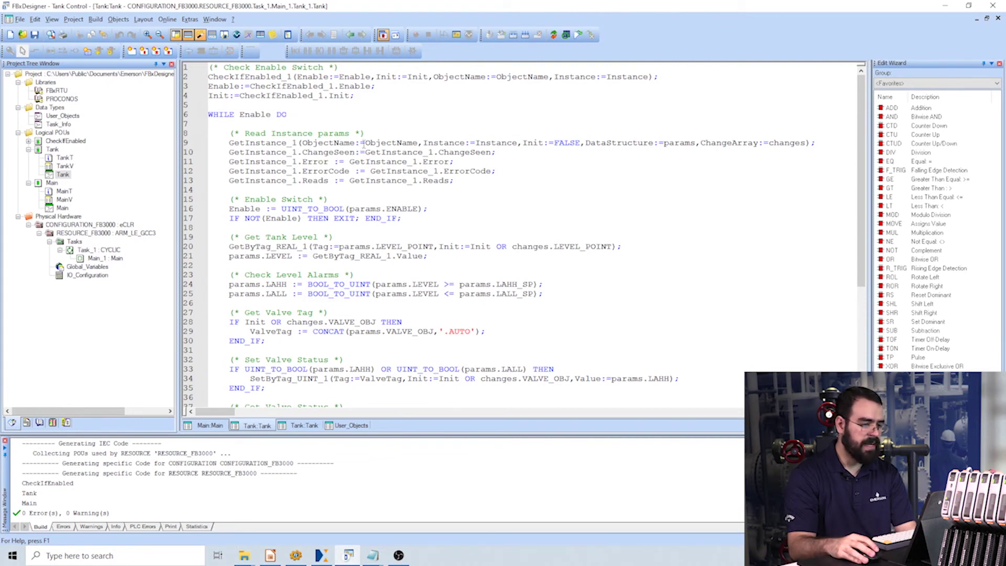
pyautogui.click(322, 555)
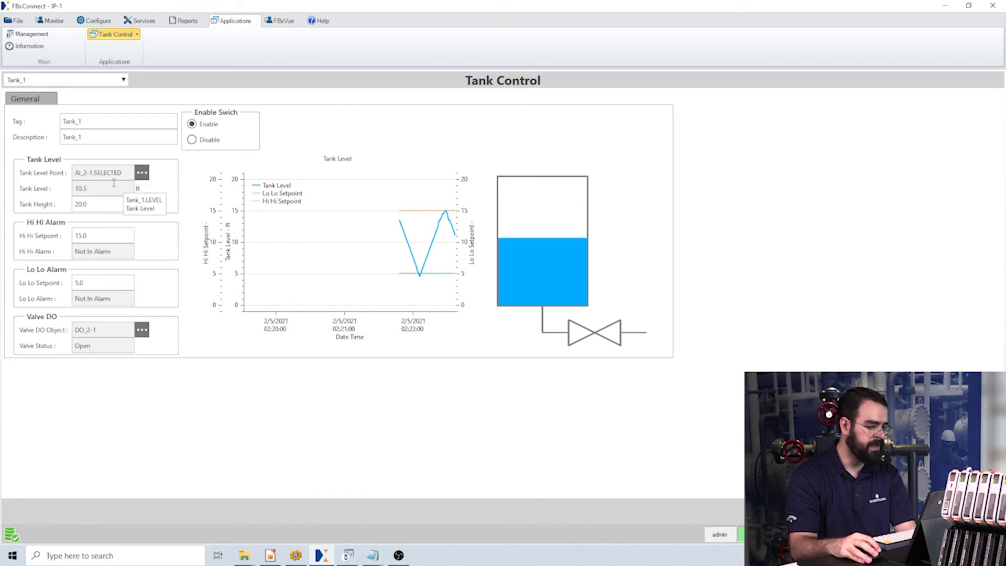
pyautogui.click(143, 175)
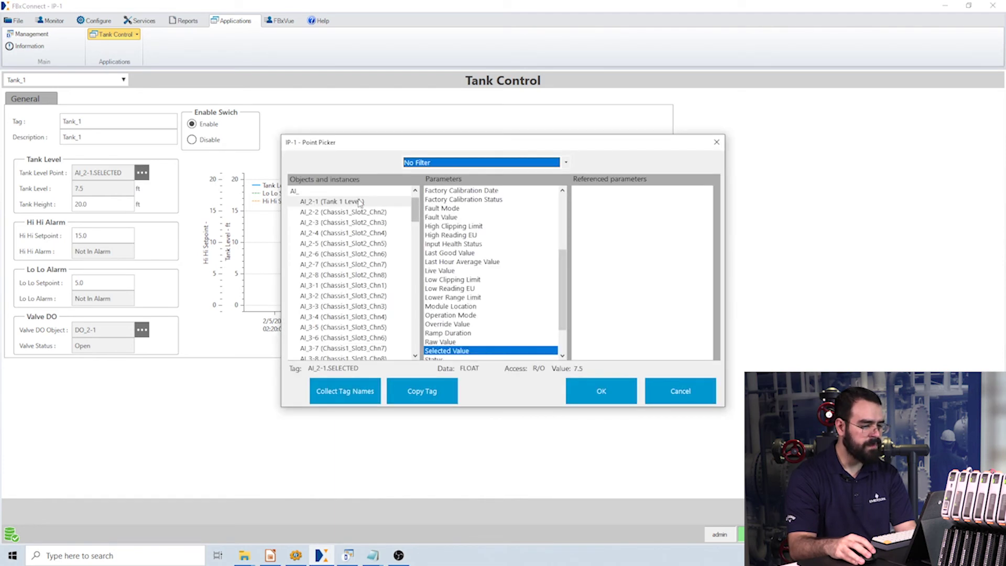
pyautogui.click(382, 191)
pyautogui.moveTo(414, 225); pyautogui.dragTo(411, 332)
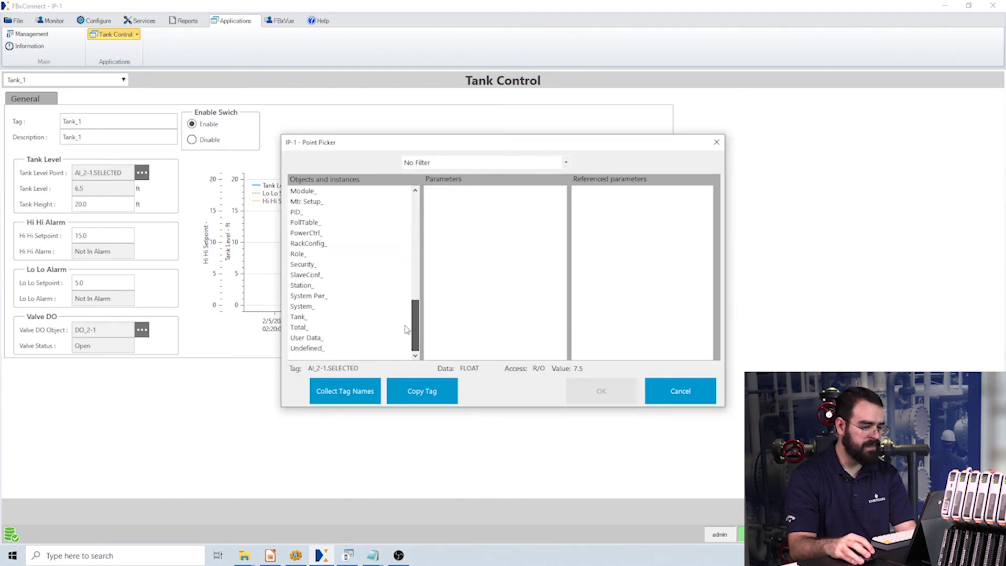
pyautogui.click(314, 318)
pyautogui.click(321, 256)
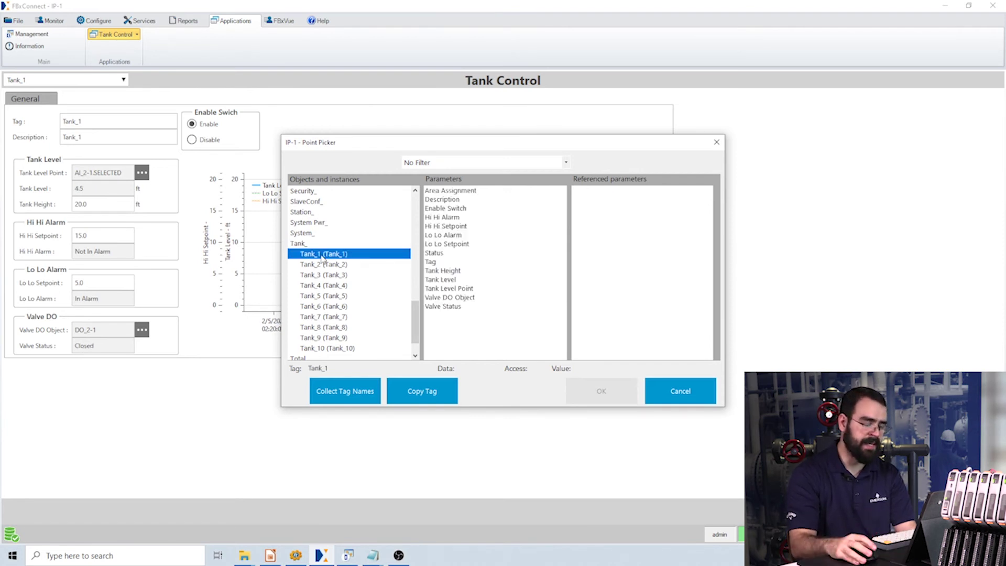
pyautogui.click(303, 245)
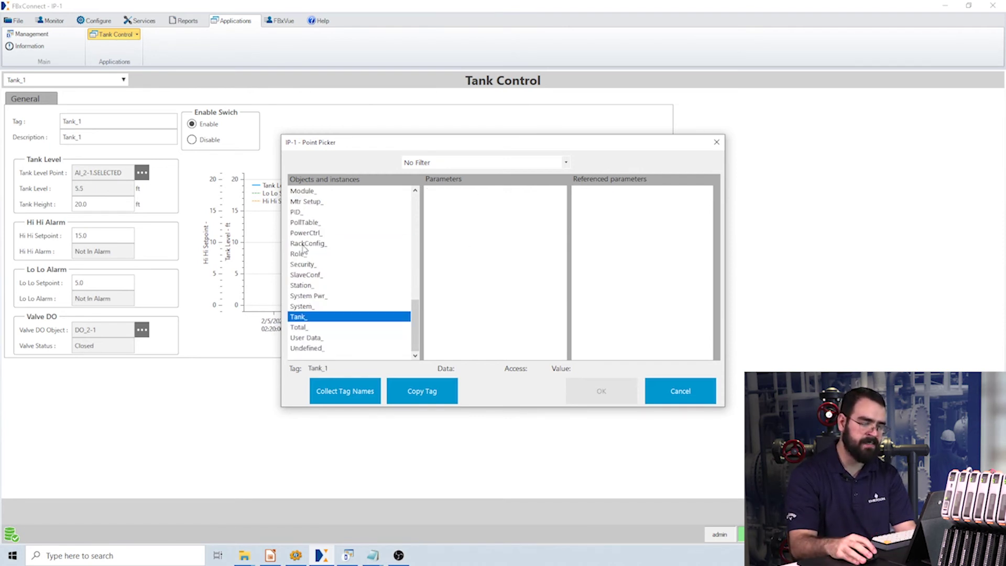
pyautogui.click(299, 315)
pyautogui.click(329, 276)
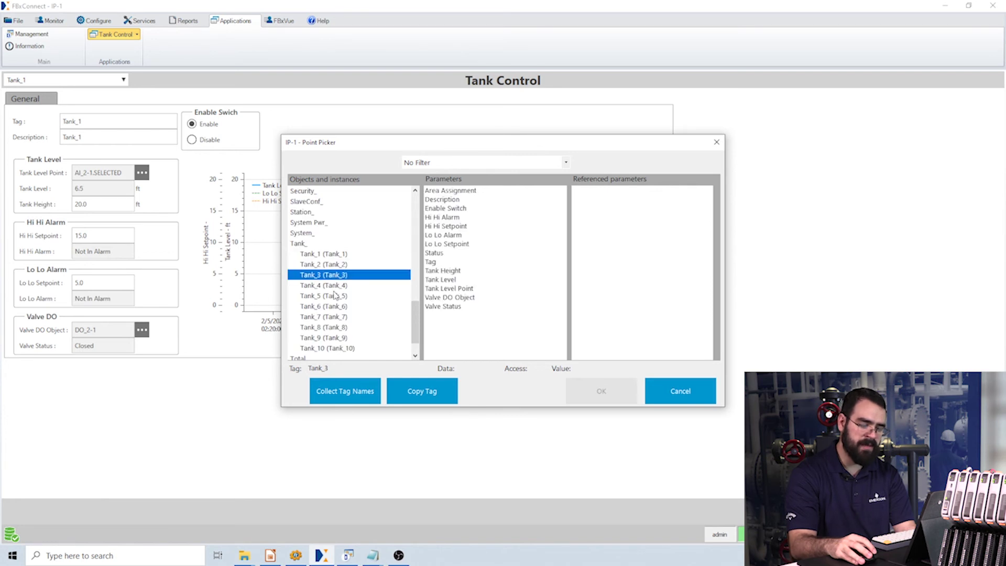
pyautogui.click(463, 209)
pyautogui.click(463, 226)
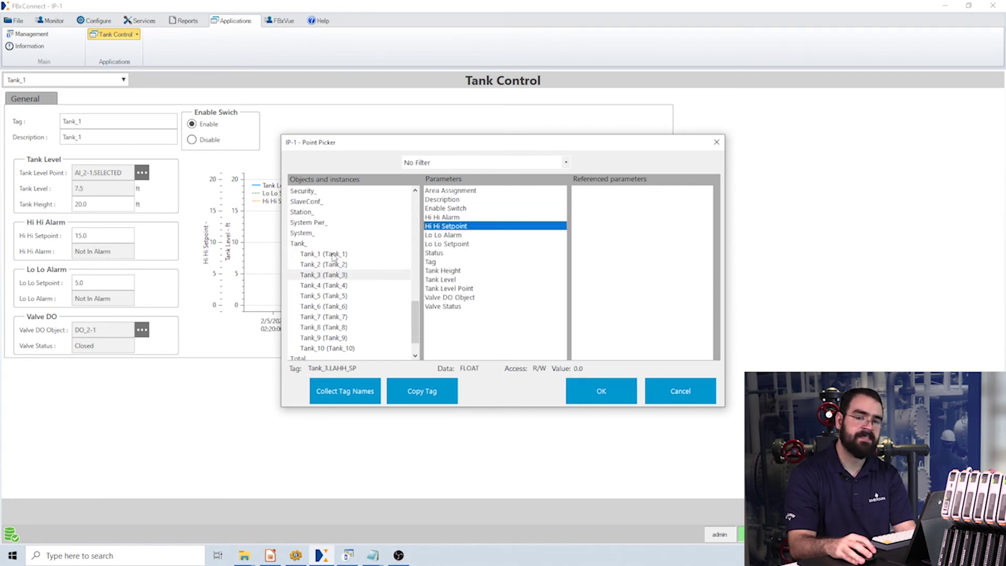
pyautogui.click(333, 296)
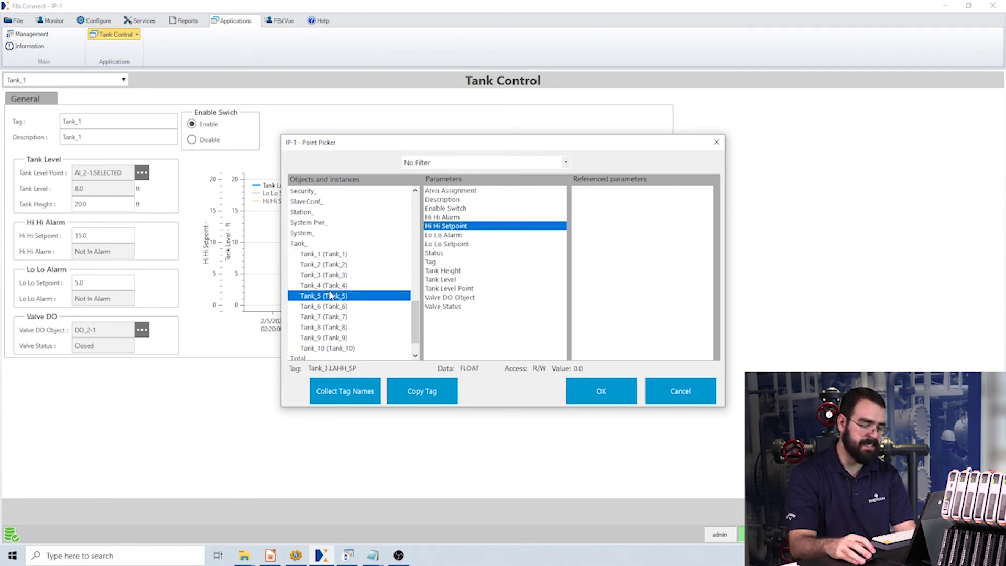
pyautogui.click(471, 199)
pyautogui.click(464, 235)
pyautogui.click(460, 279)
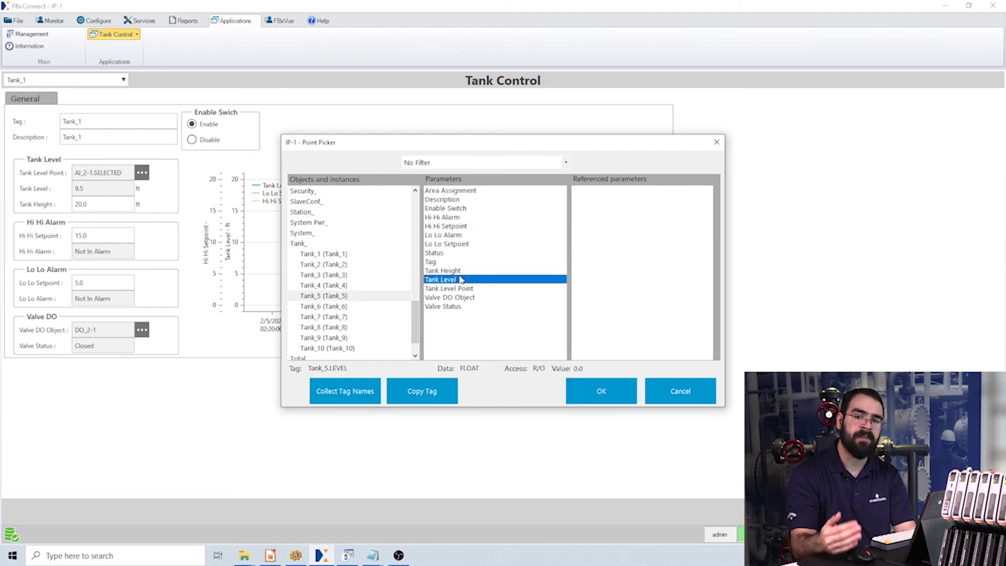
pyautogui.click(716, 142)
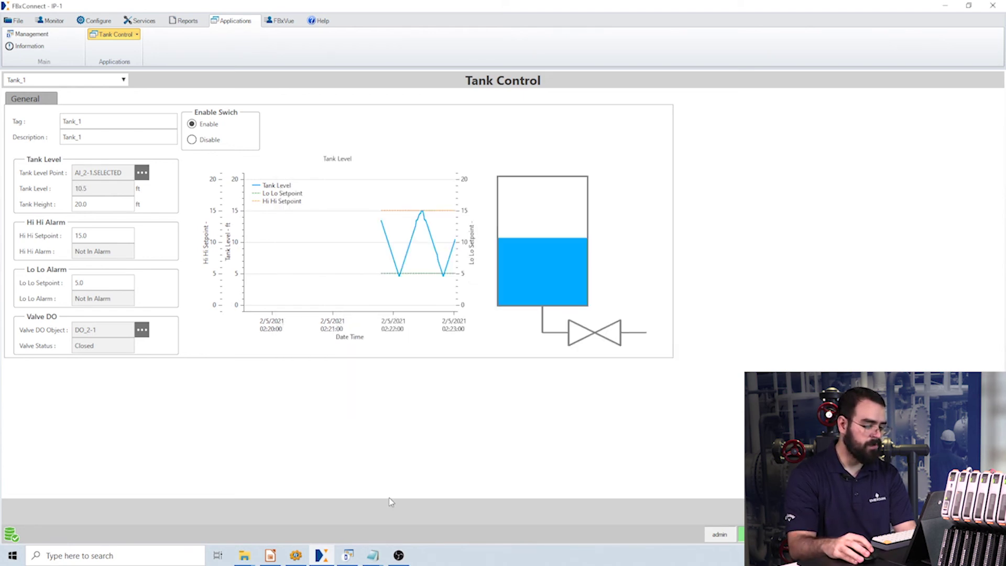
pyautogui.click(348, 557)
pyautogui.moveTo(251, 122); pyautogui.dragTo(497, 191)
pyautogui.scroll(-1, 349, 253)
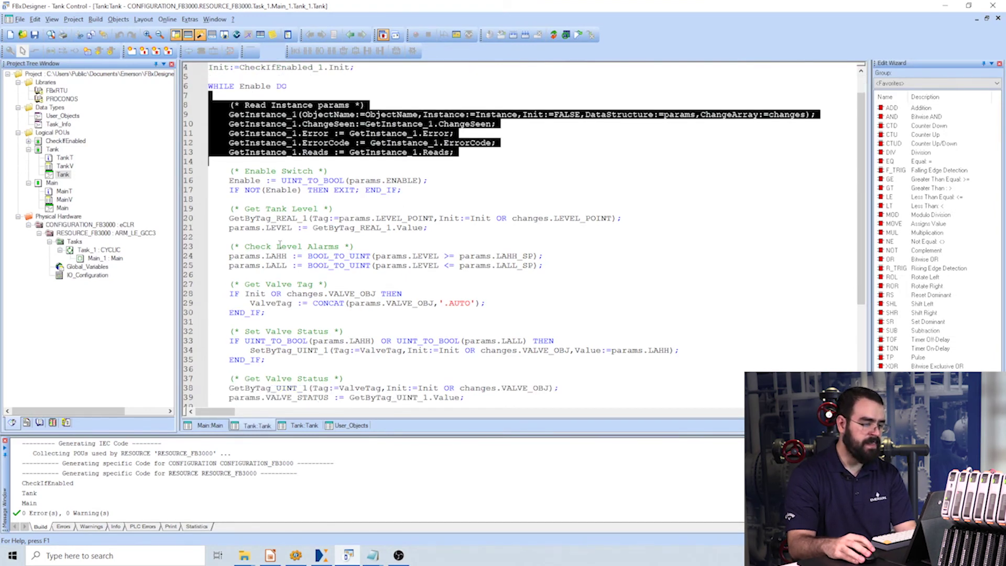
pyautogui.moveTo(228, 206); pyautogui.dragTo(428, 228)
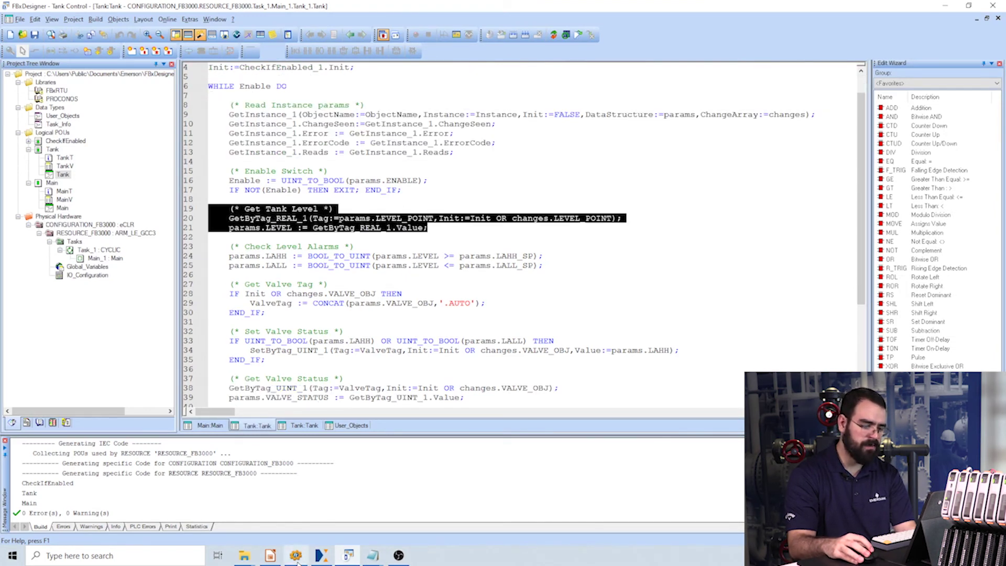
pyautogui.click(321, 556)
pyautogui.moveTo(122, 172); pyautogui.dragTo(62, 178)
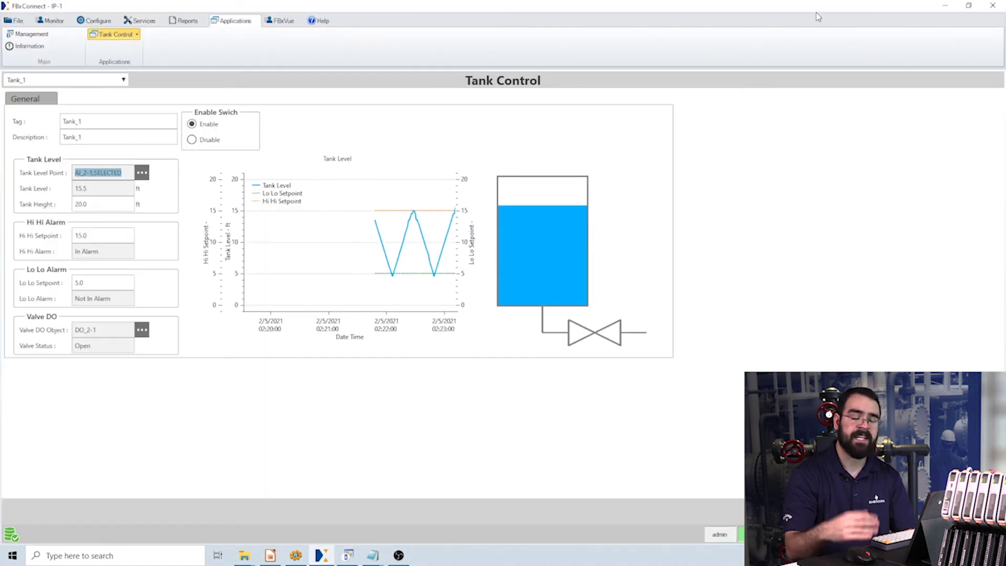
pyautogui.click(347, 555)
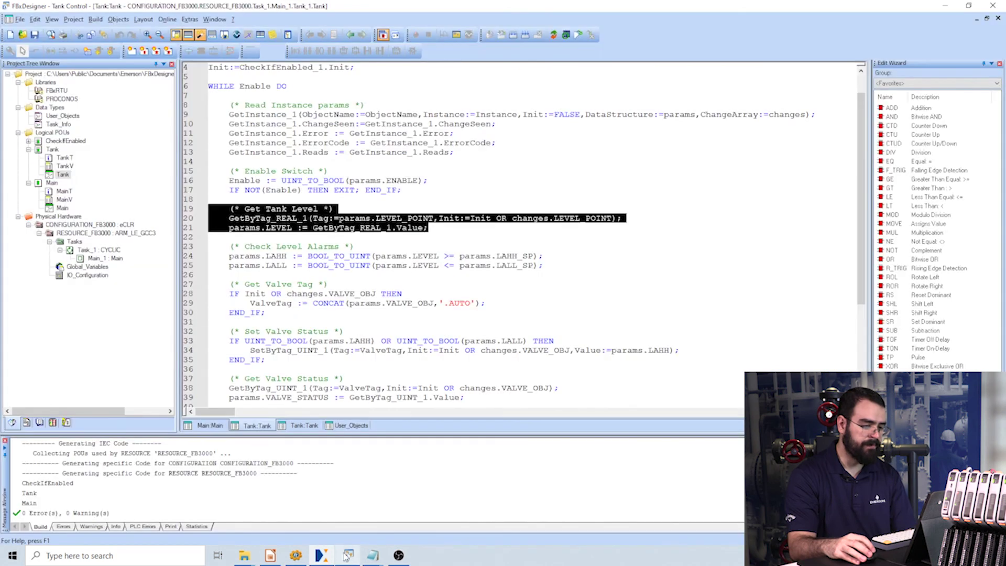
pyautogui.scroll(-3, 346, 218)
pyautogui.moveTo(256, 171); pyautogui.dragTo(296, 171)
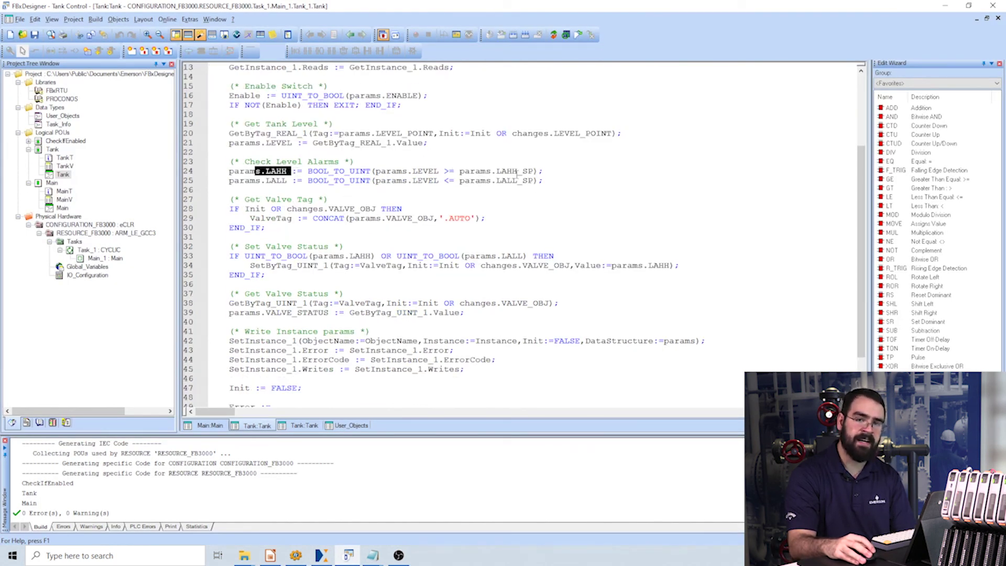
pyautogui.doubleClick(278, 180)
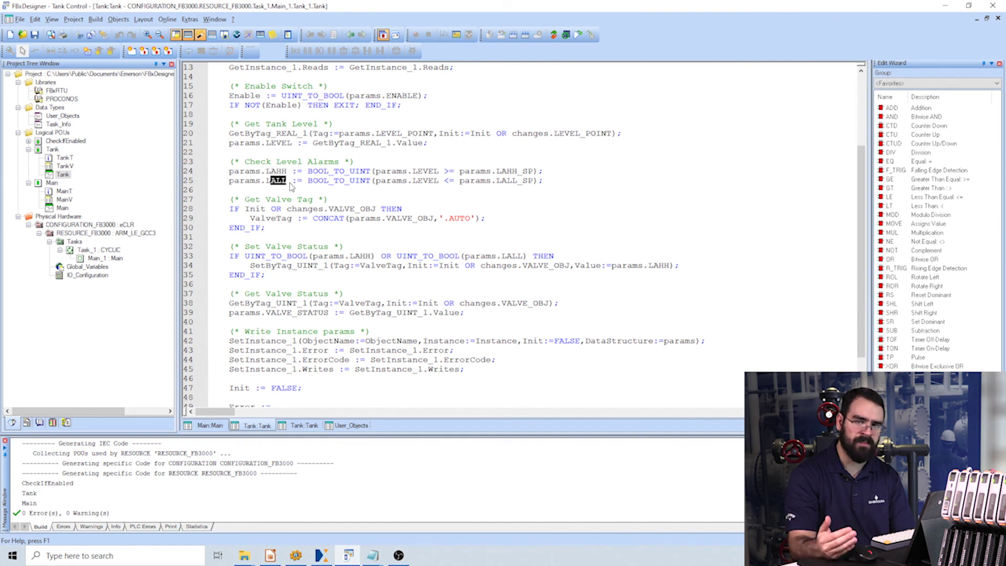
pyautogui.scroll(-1, 300, 206)
pyautogui.scroll(-2, 398, 152)
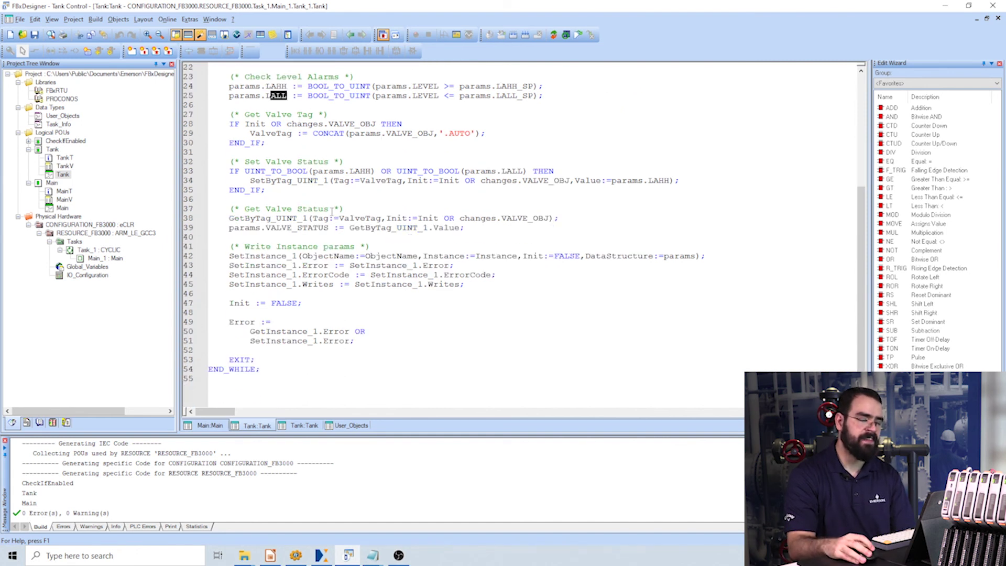
pyautogui.moveTo(268, 171); pyautogui.dragTo(339, 193)
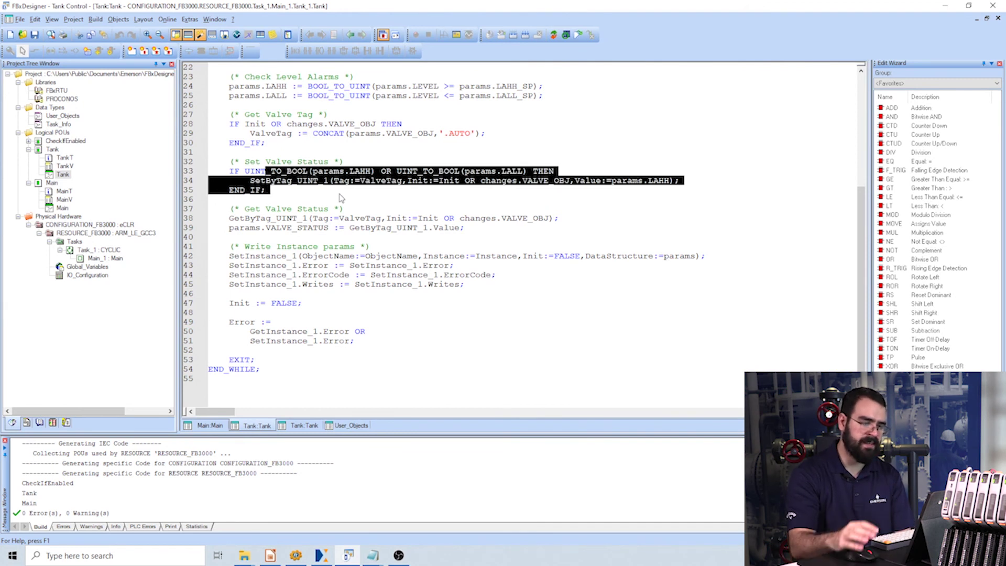
pyautogui.click(339, 198)
pyautogui.scroll(-1, 339, 198)
pyautogui.moveTo(467, 257); pyautogui.dragTo(209, 222)
pyautogui.click(312, 313)
pyautogui.moveTo(360, 312); pyautogui.dragTo(200, 284)
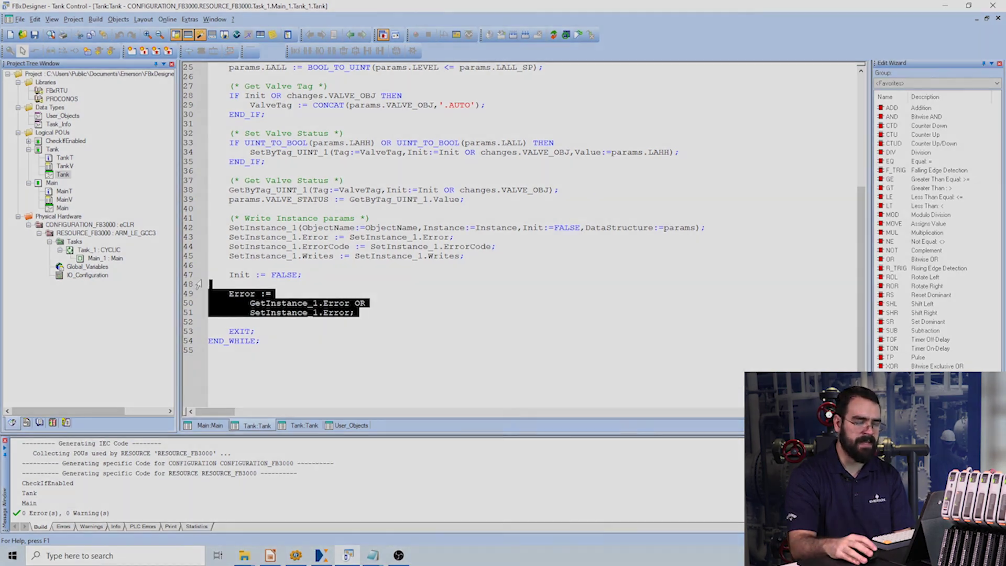